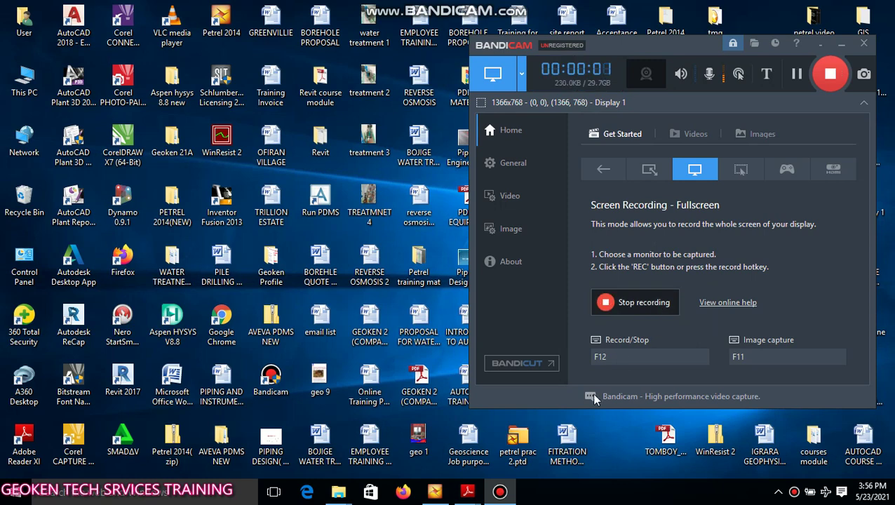
Minimize the recorder window and bring the empty Petrel 2014 project to the front.
click(841, 46)
click(437, 489)
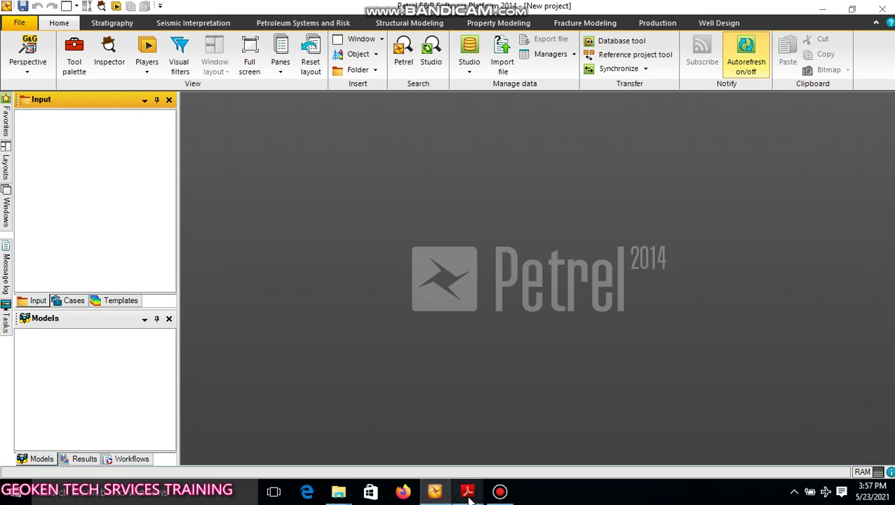
Switch to the Petrel 2010 manual and scroll to the page 587 import/export formats table.
mouse_move(470, 497)
click(525, 449)
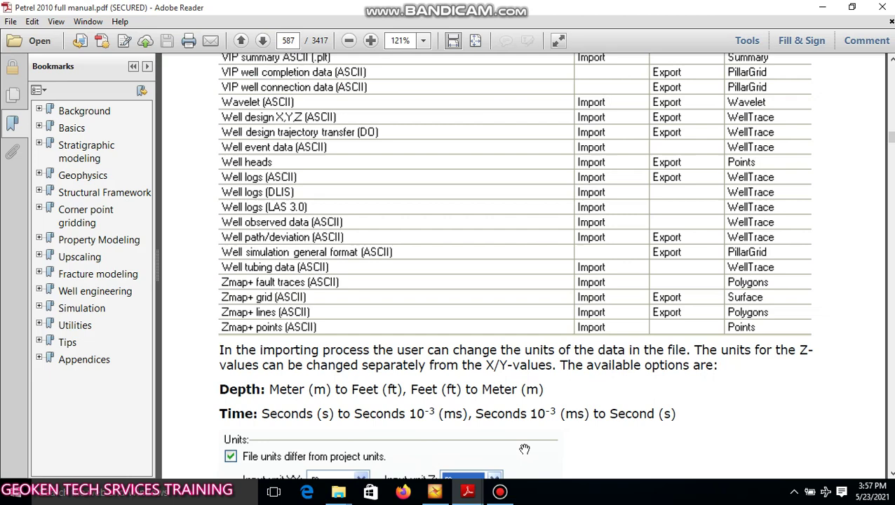
scroll(388, 163, up, 8)
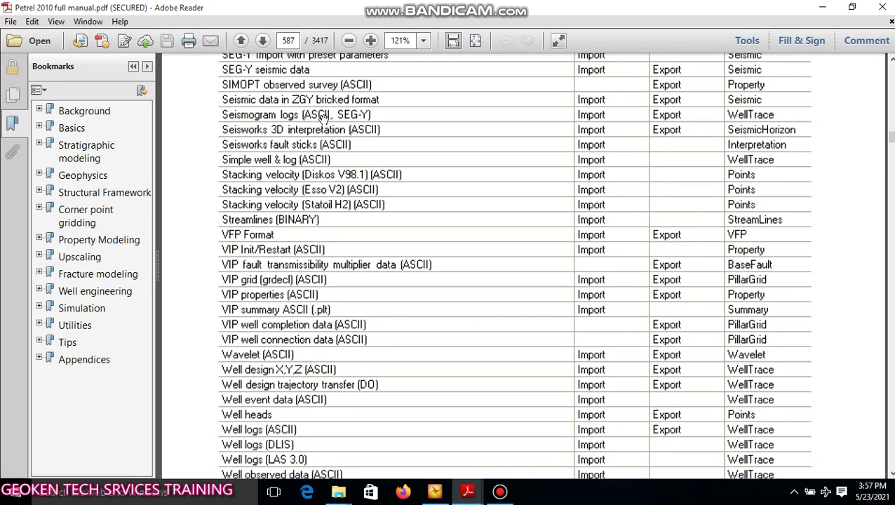
scroll(324, 118, up, 1)
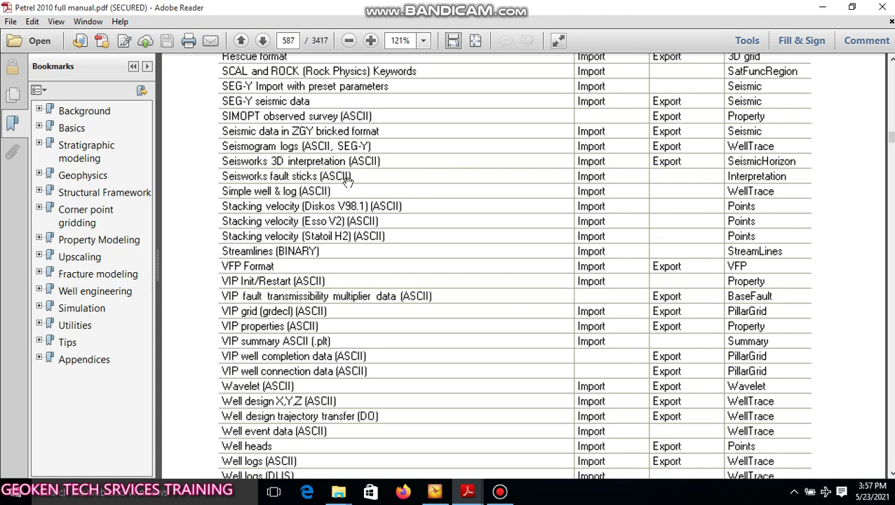
scroll(391, 272, down, 4)
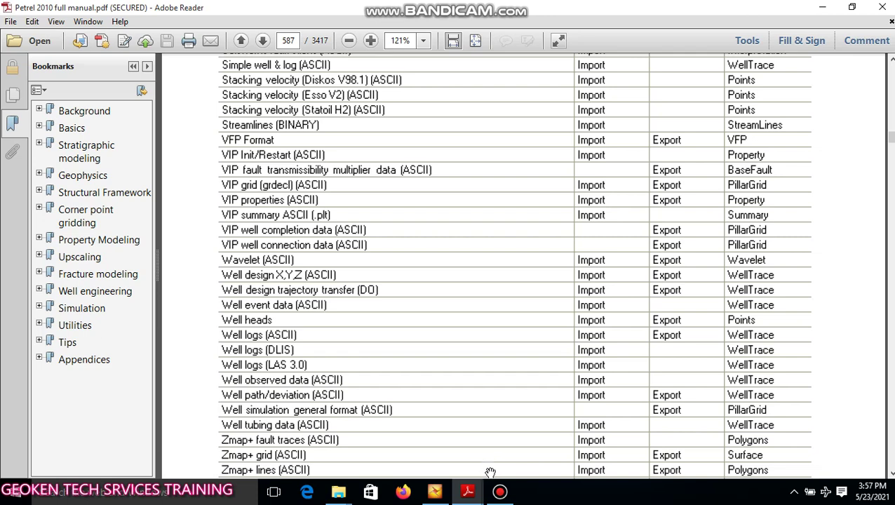
Return to Petrel and start a file import with SEG-Y seismic data as the file type.
click(436, 491)
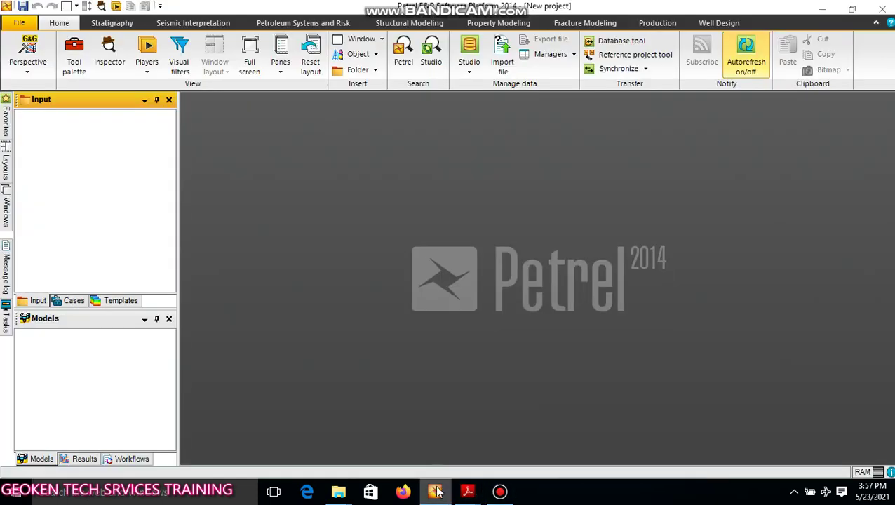
click(822, 8)
click(823, 12)
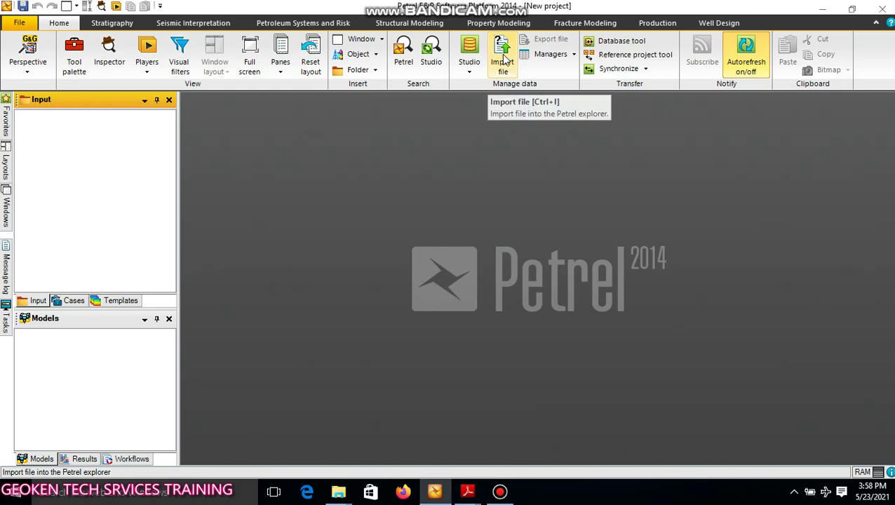
click(503, 61)
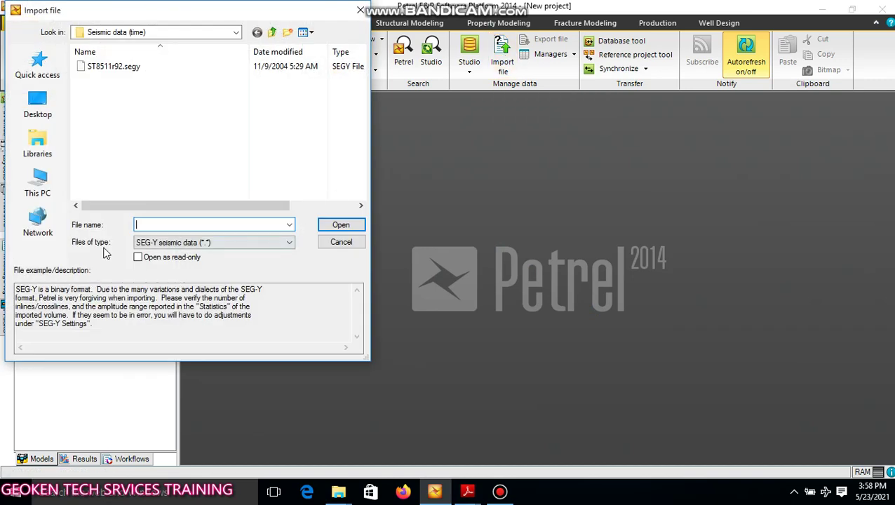
click(290, 243)
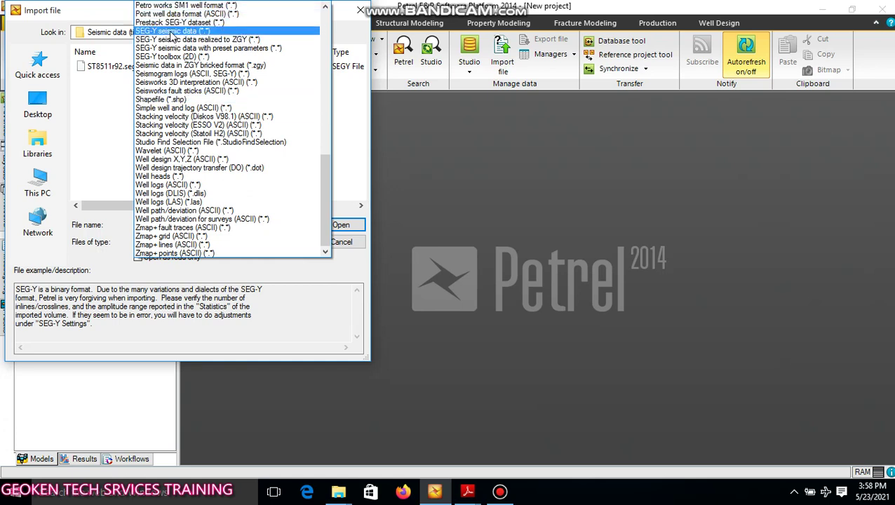
click(169, 32)
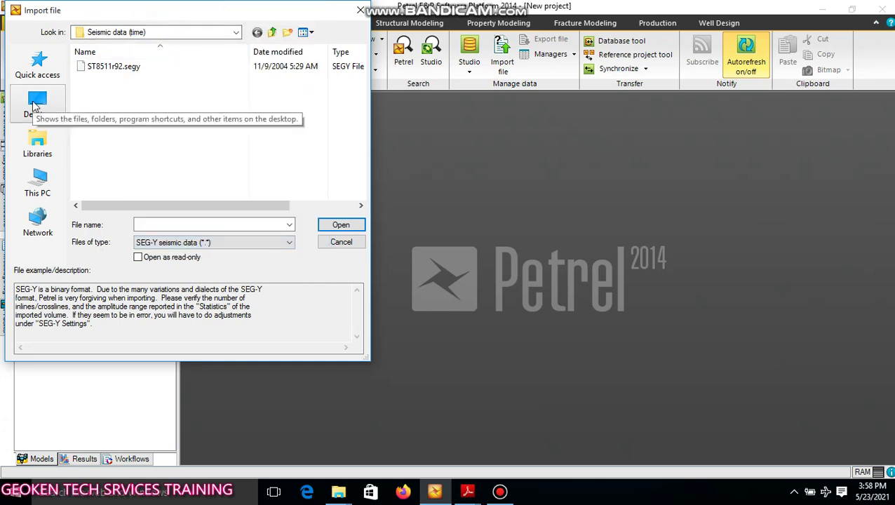
Open ST8511r92.segy from Desktop > Input data > Seismic data (time).
click(35, 105)
scroll(205, 133, down, 10)
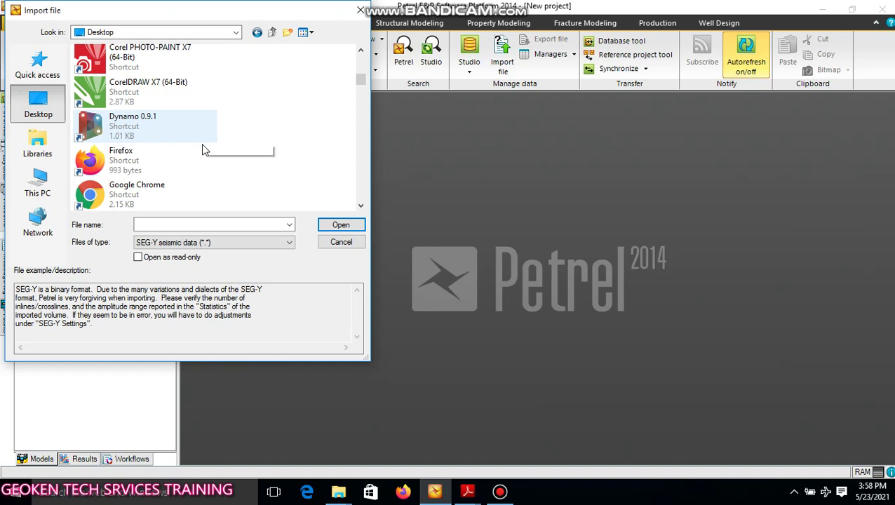
scroll(203, 147, down, 3)
double_click(137, 163)
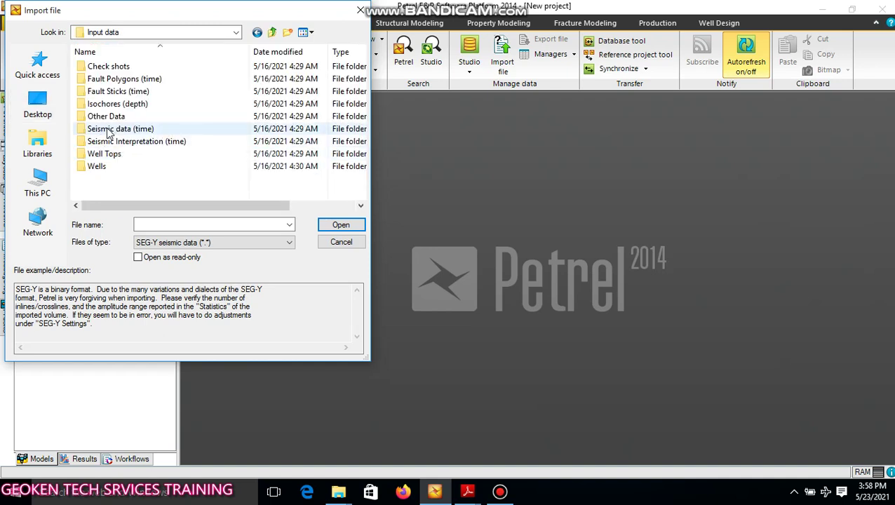
double_click(109, 130)
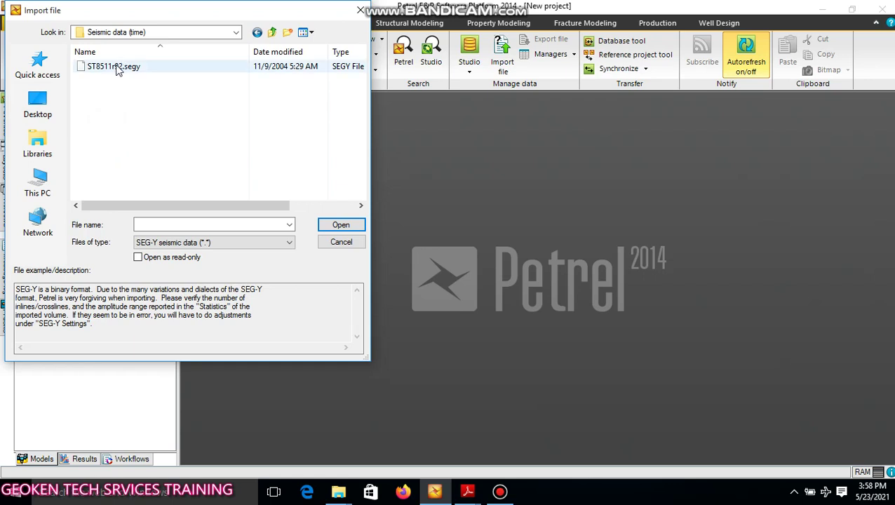
click(113, 66)
click(339, 226)
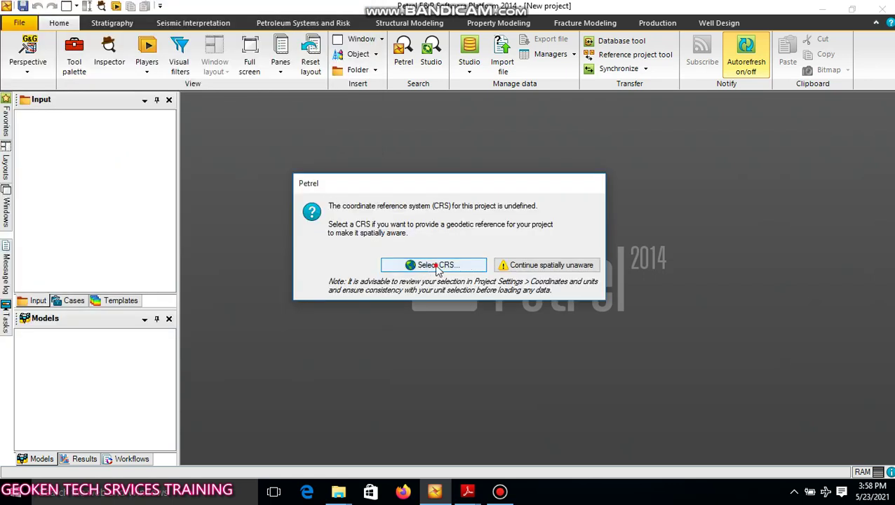
Set the project CRS to ED50-UTM28 and accept the ST8511r92 3D seismic import settings.
click(433, 264)
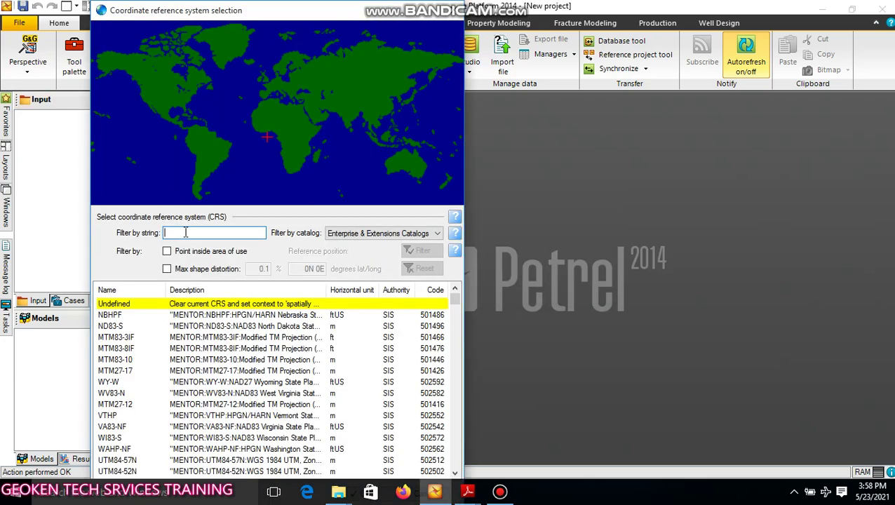
text(ED5)
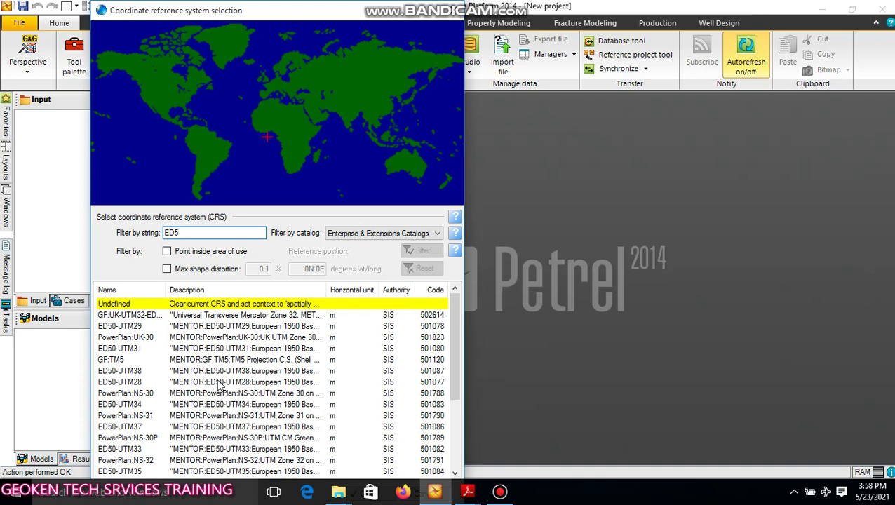
click(219, 383)
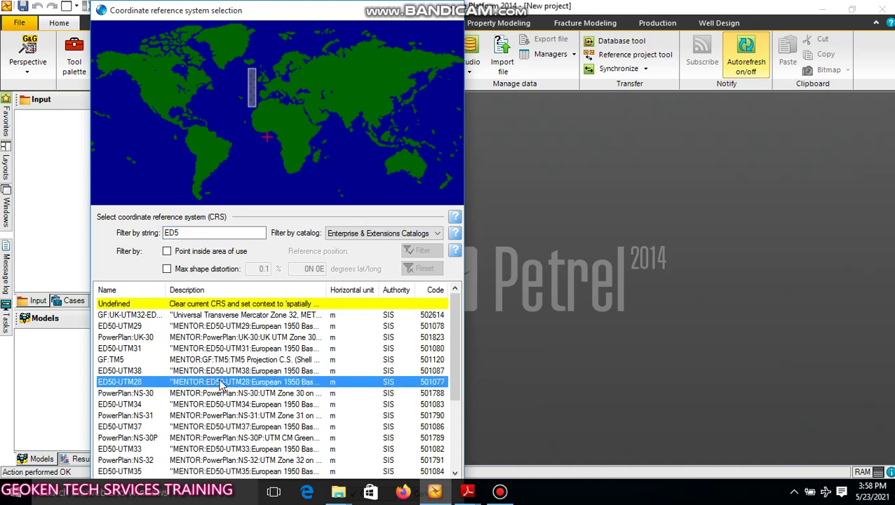
click(278, 5)
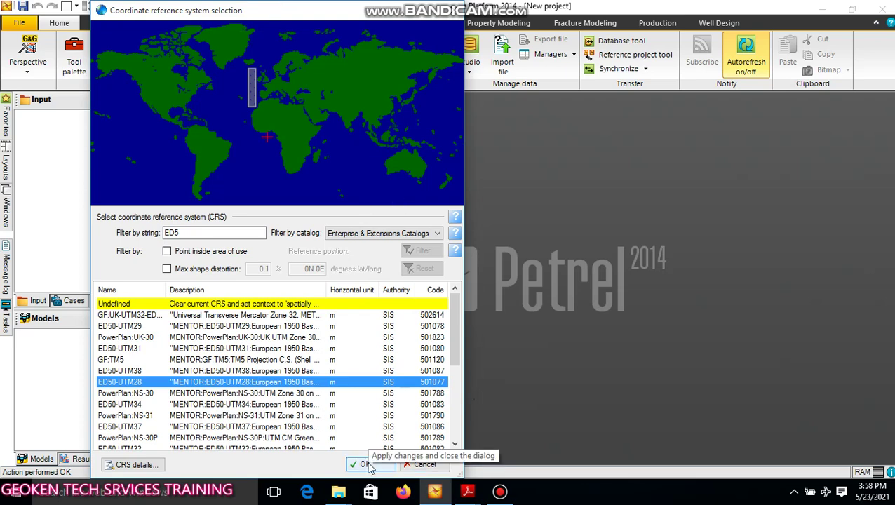
key(Return)
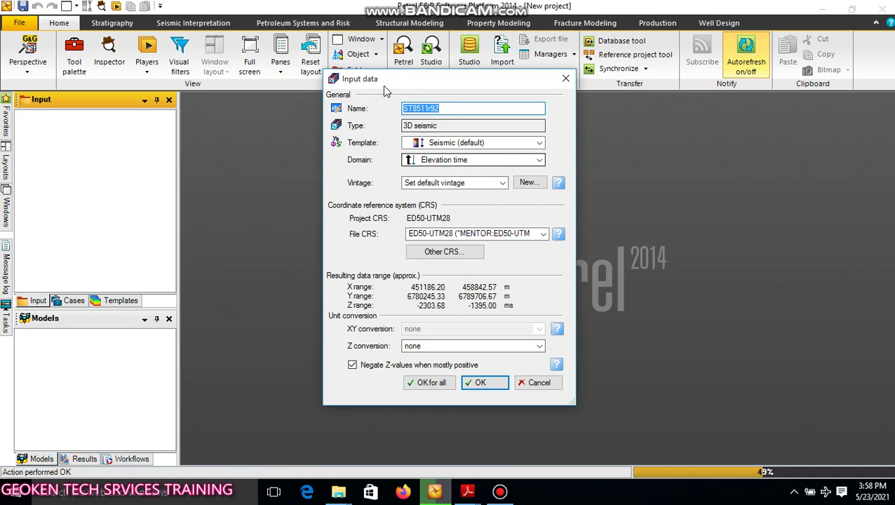
click(436, 387)
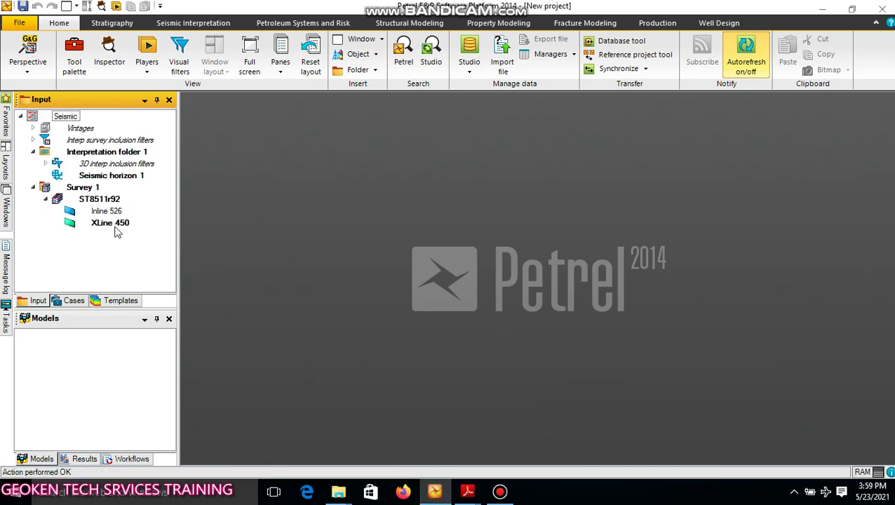
Open a new 3D window and tilt it to view the ST8511r92 survey box in perspective.
click(380, 41)
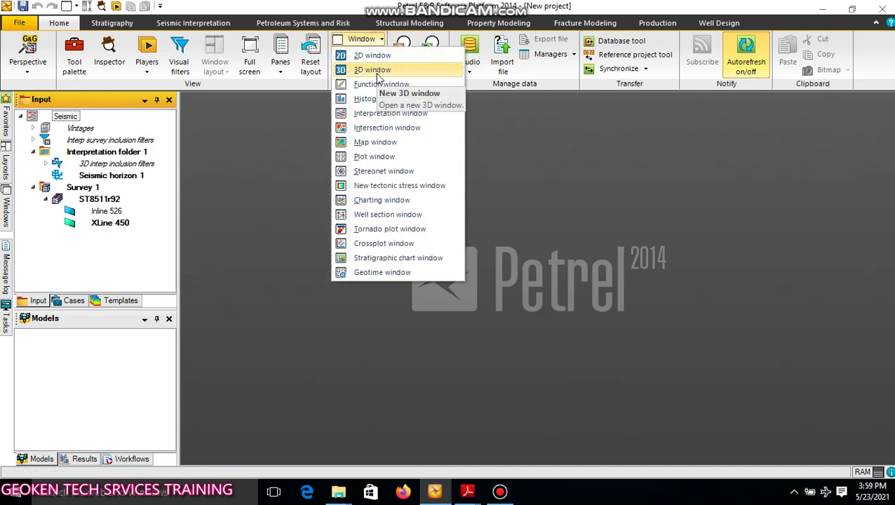
click(372, 70)
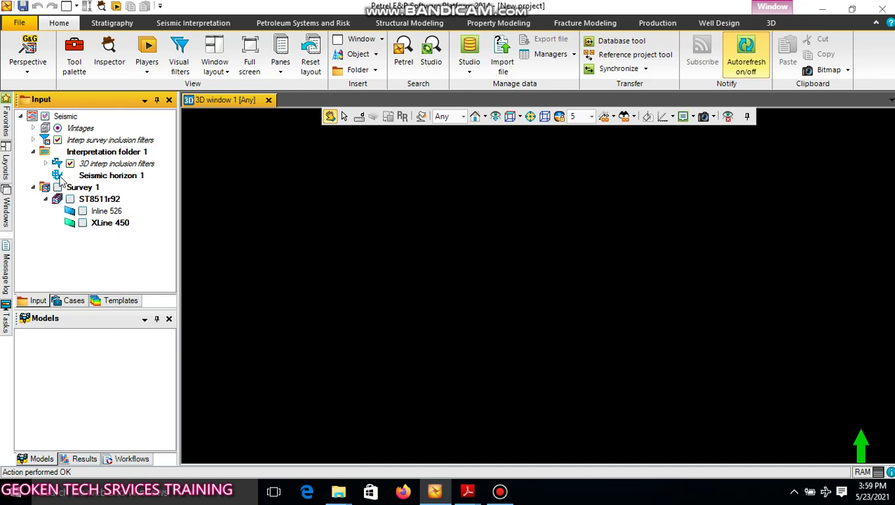
drag(567, 207, 560, 150)
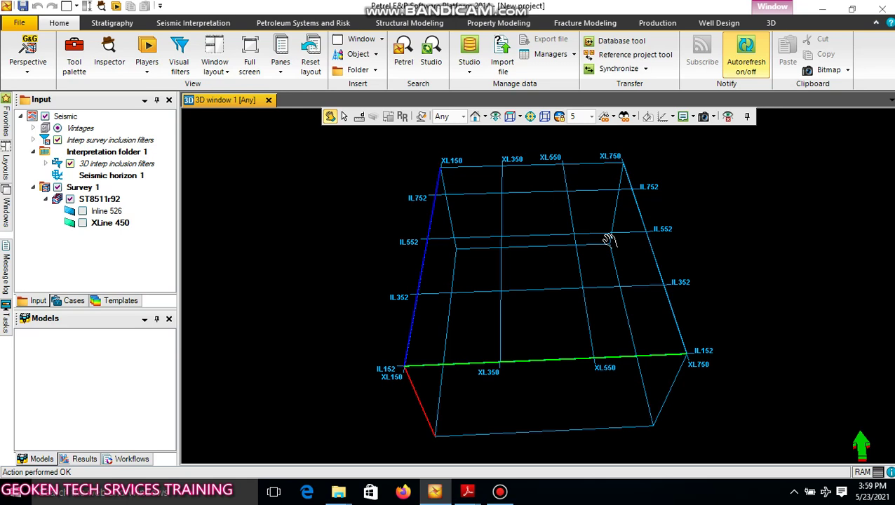
click(379, 41)
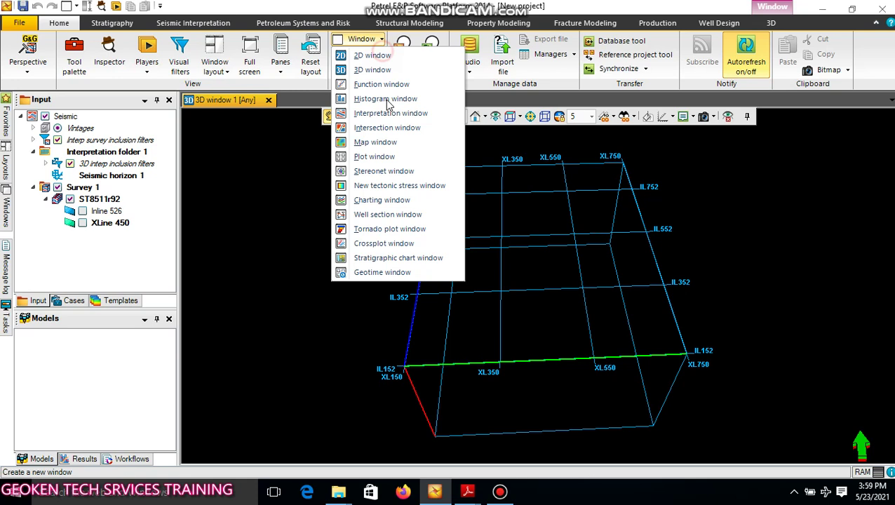
click(390, 113)
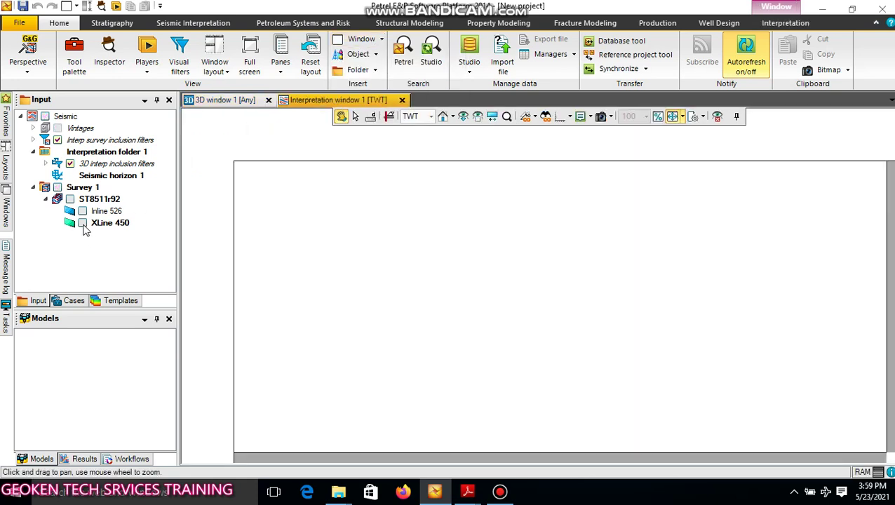
click(82, 224)
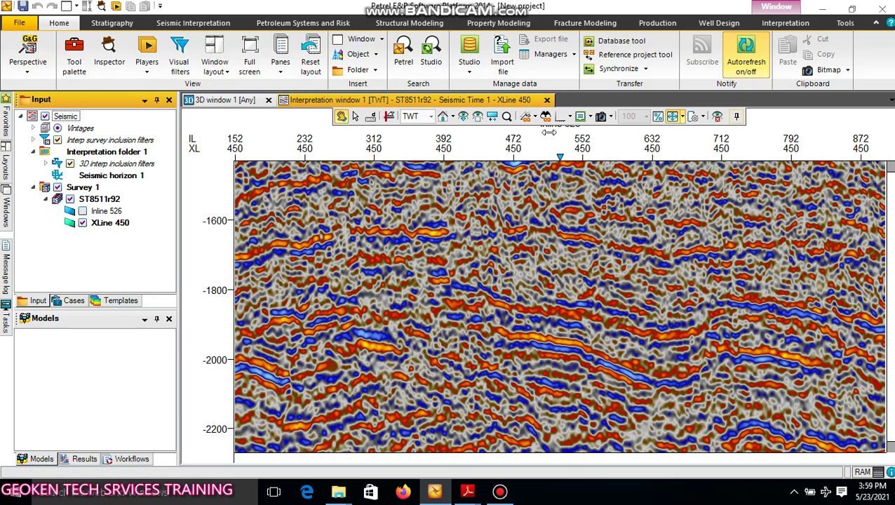
drag(537, 237, 541, 225)
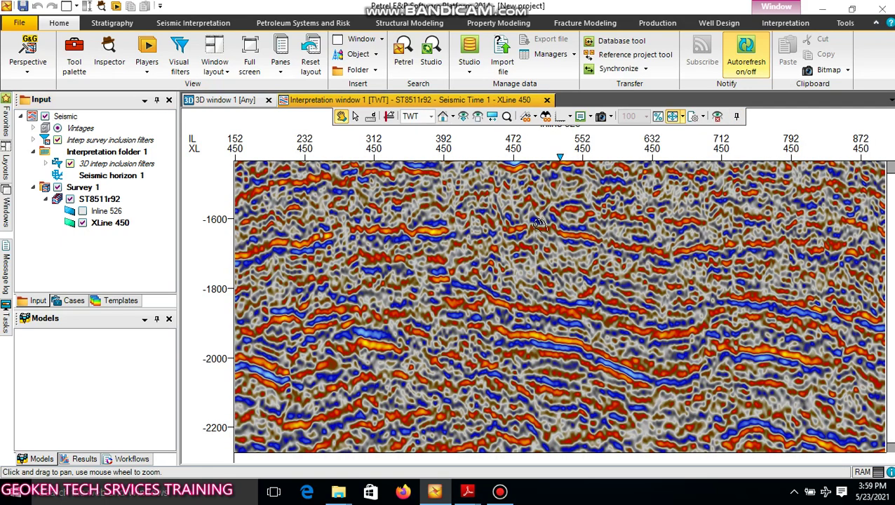
scroll(540, 226, down, 1)
scroll(539, 228, up, 1)
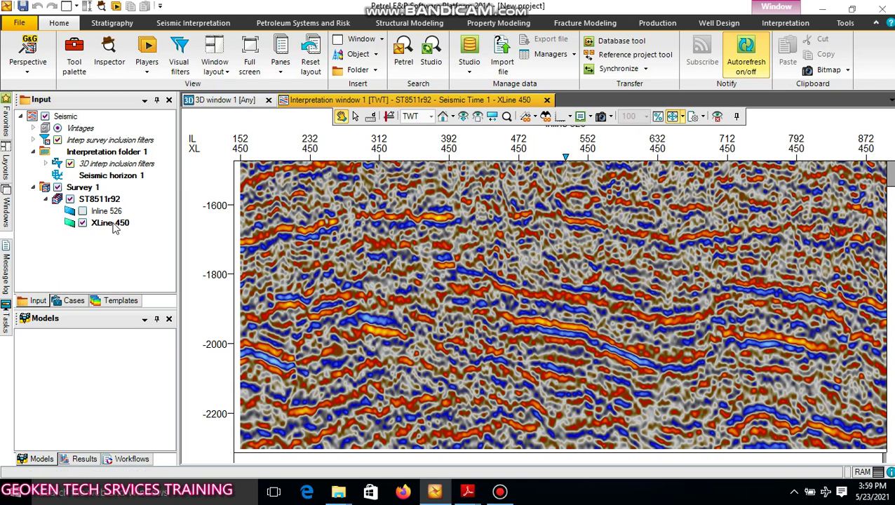
click(83, 211)
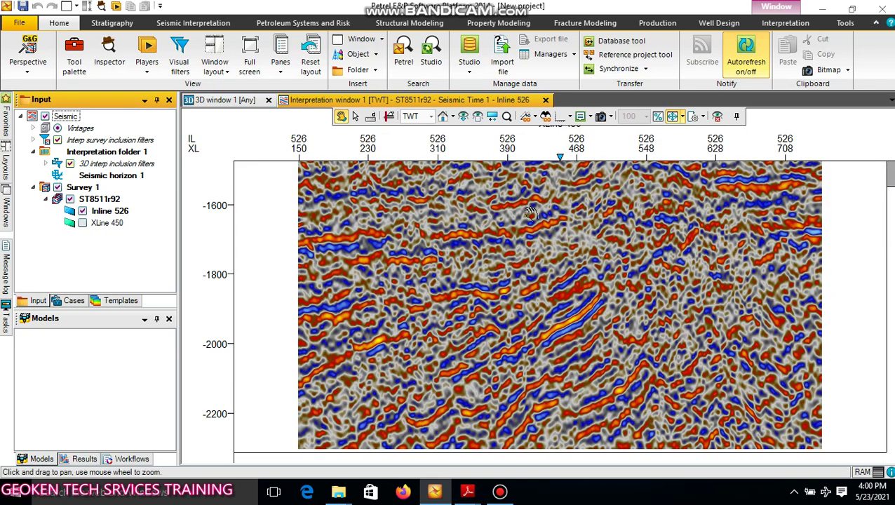
drag(529, 210, 505, 240)
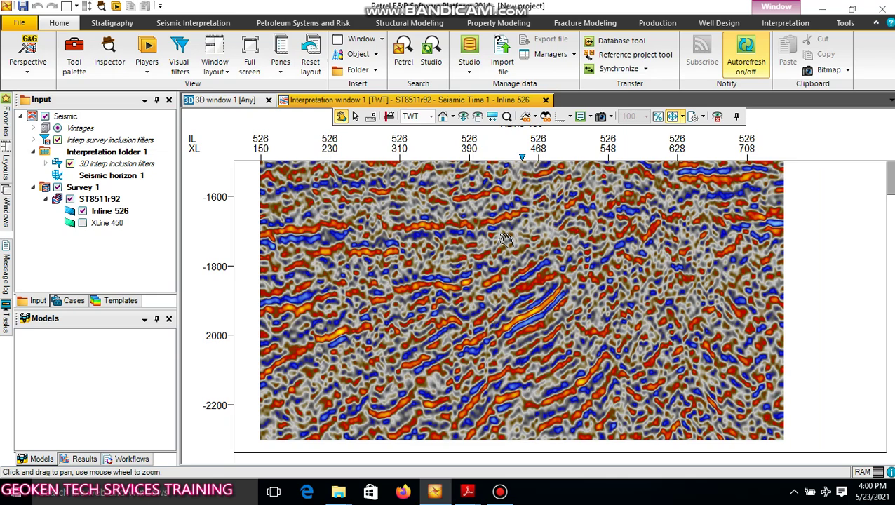
scroll(505, 242, up, 2)
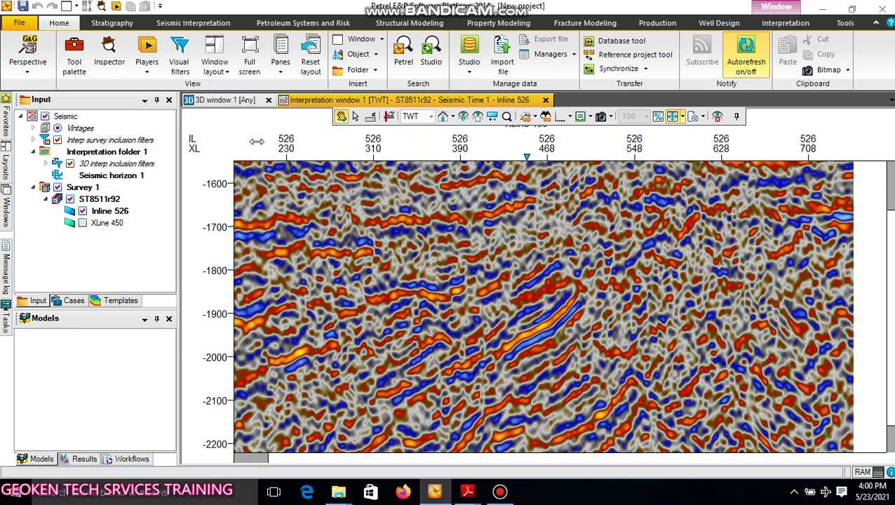
scroll(385, 231, up, 1)
scroll(387, 226, down, 3)
scroll(384, 235, up, 2)
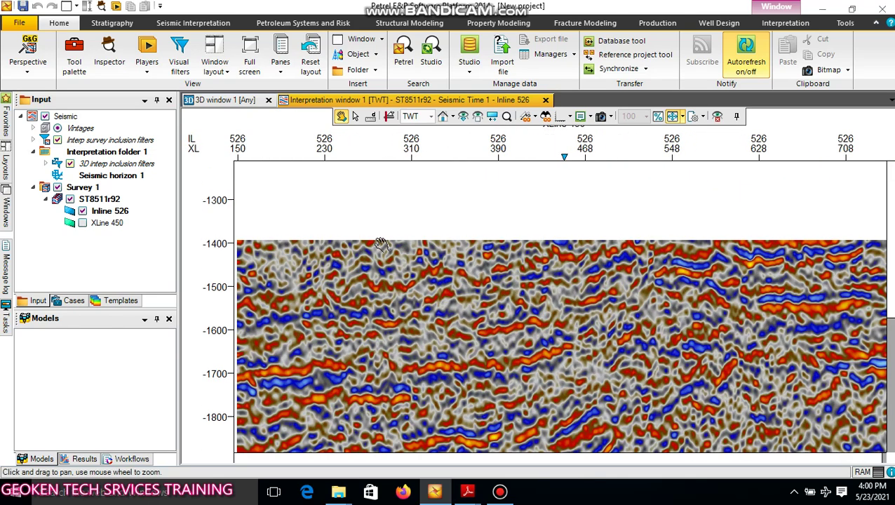
scroll(379, 244, down, 3)
scroll(379, 244, up, 5)
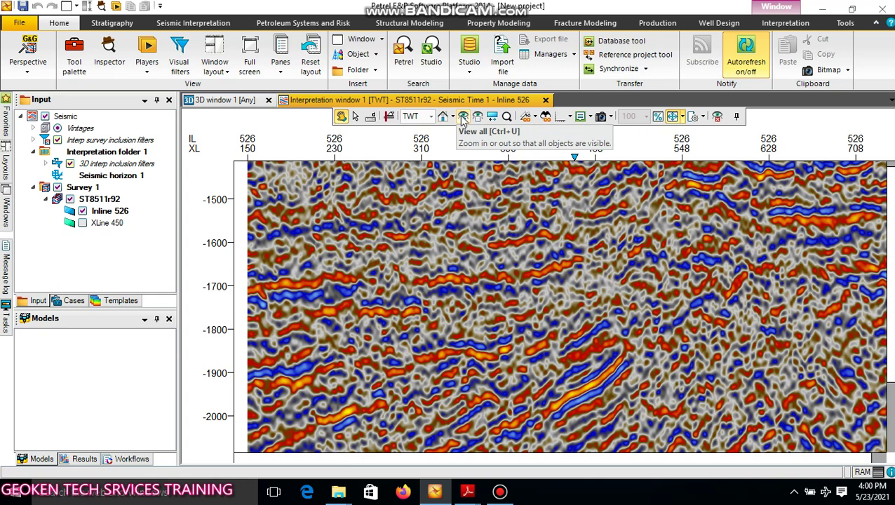
Start a file import with Well heads as the file type.
click(501, 61)
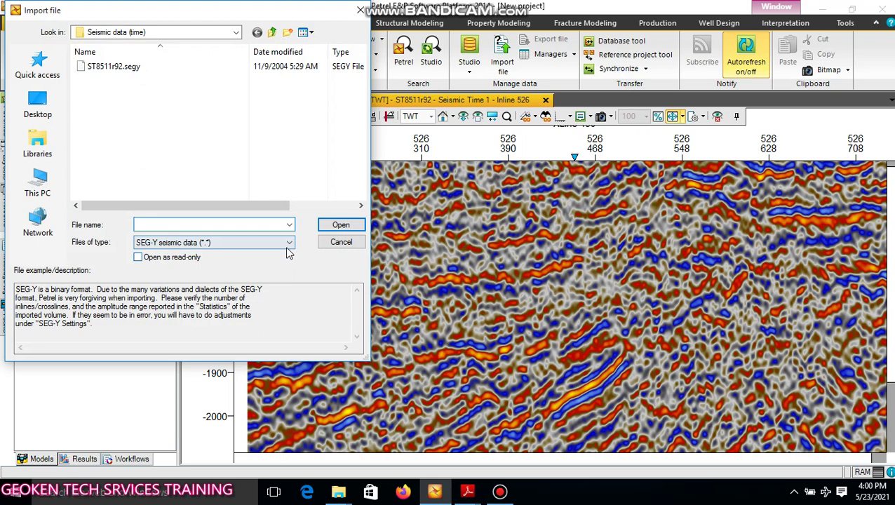
click(290, 243)
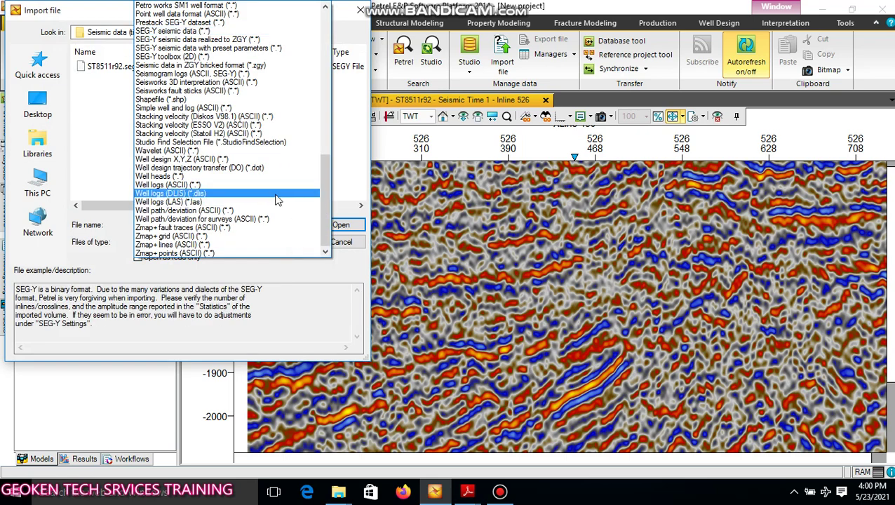
click(170, 177)
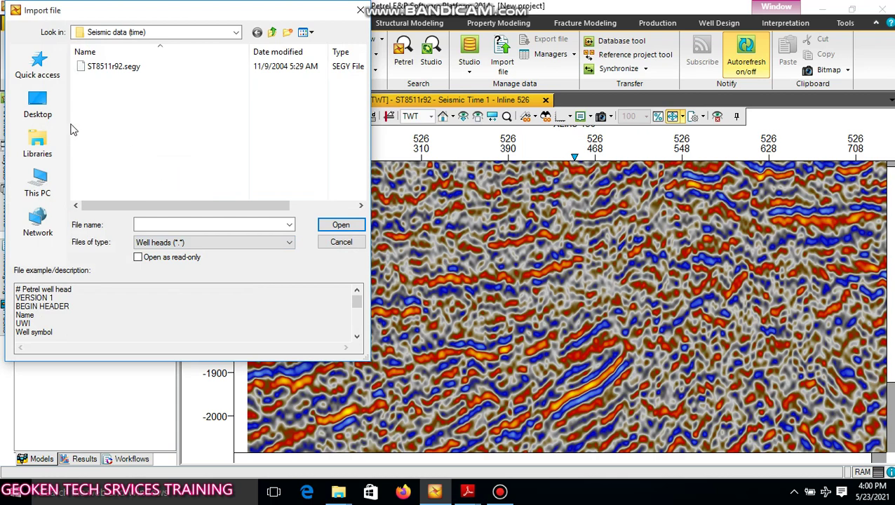
Open the Well Header file from Desktop > Input data > Wells.
click(40, 107)
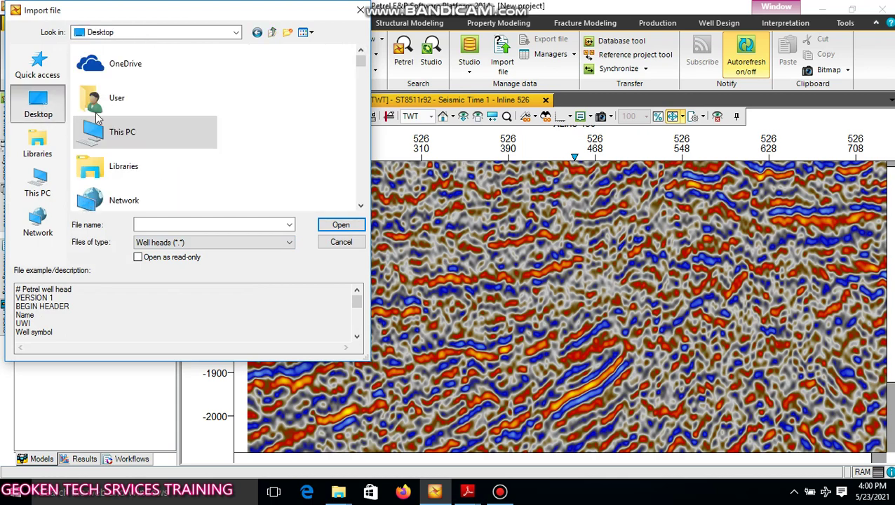
scroll(253, 136, down, 5)
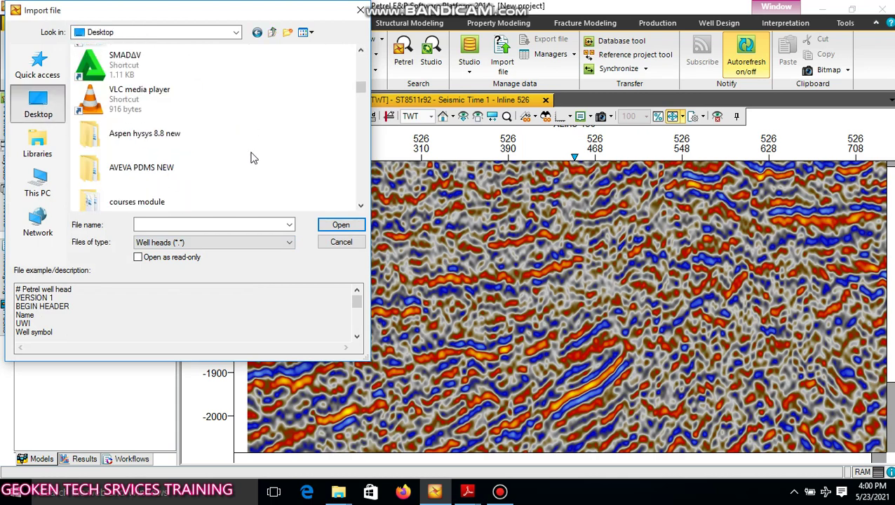
scroll(254, 159, down, 6)
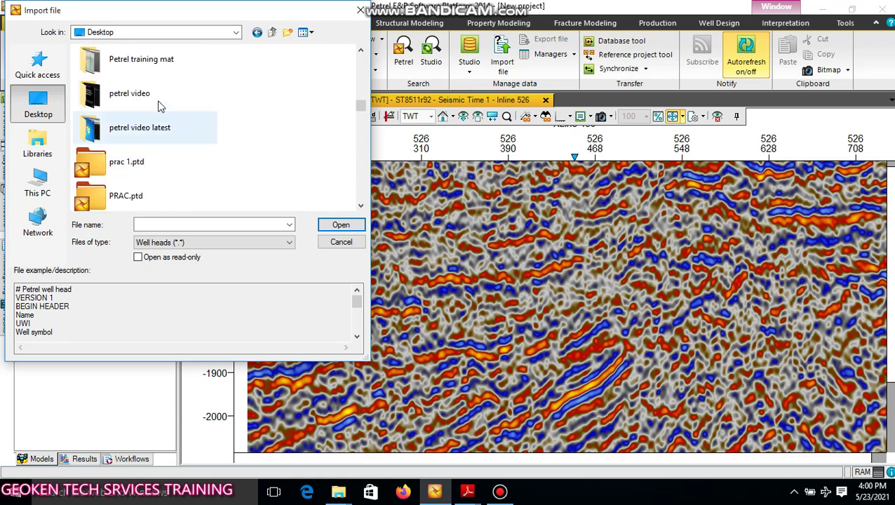
scroll(210, 116, down, 10)
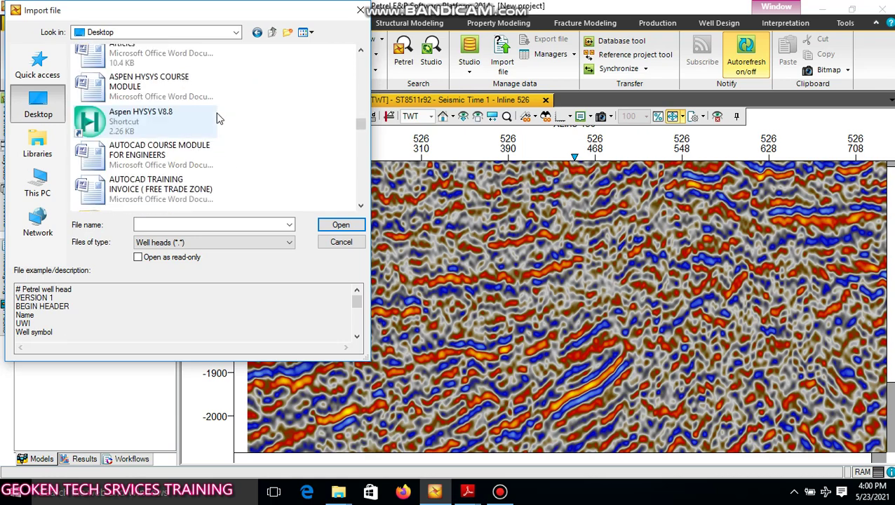
scroll(217, 119, up, 10)
scroll(216, 111, up, 4)
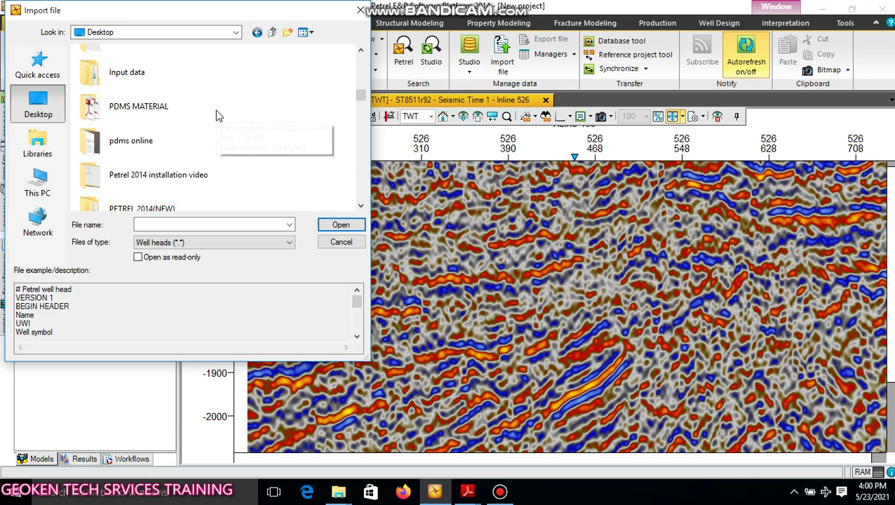
scroll(216, 111, down, 2)
double_click(133, 76)
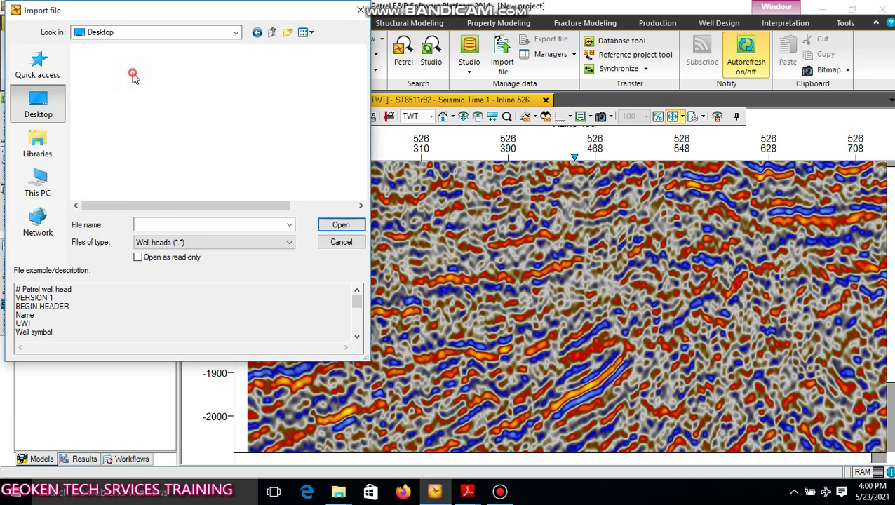
double_click(112, 169)
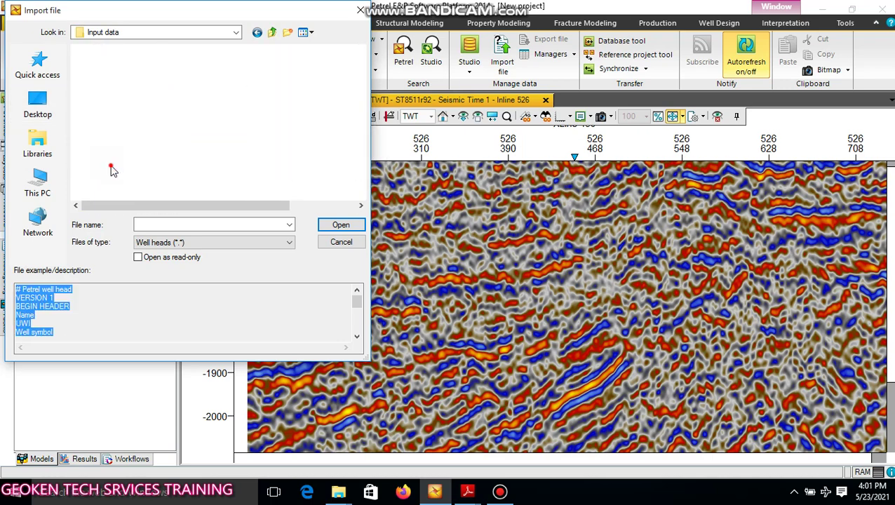
scroll(337, 162, down, 8)
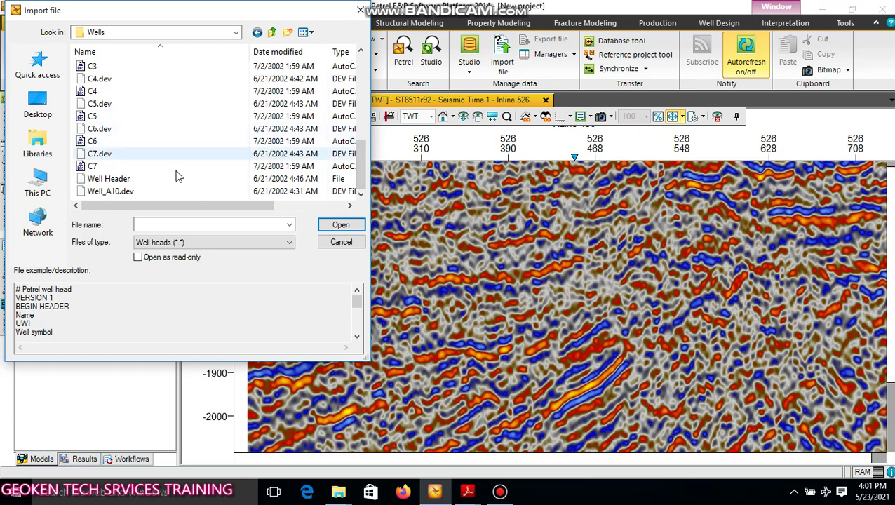
click(112, 179)
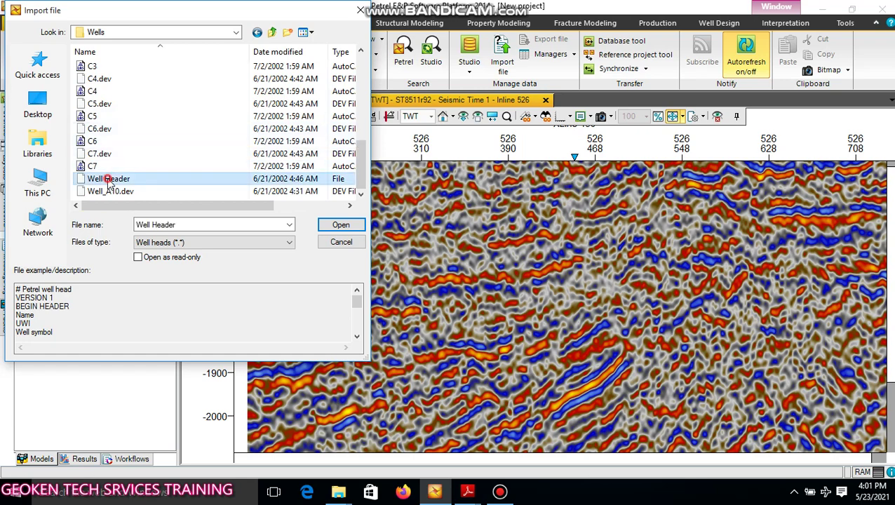
click(340, 224)
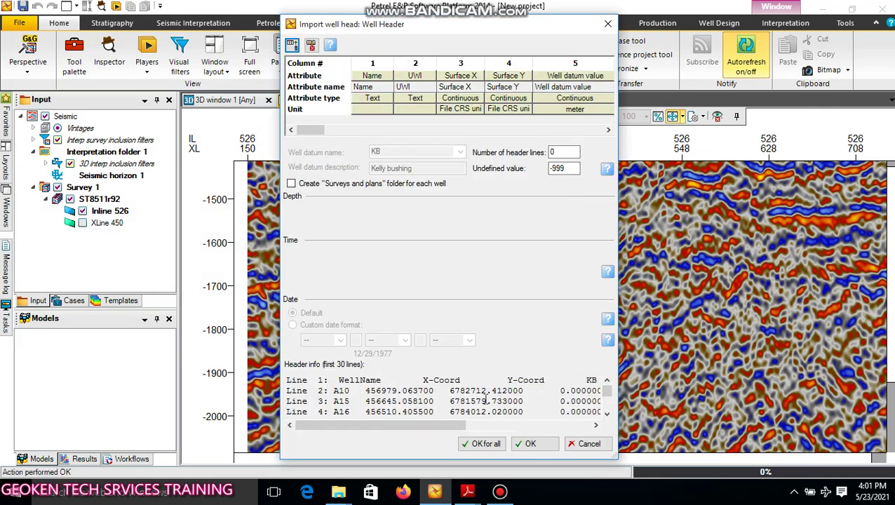
Scroll the column table to preview well names, coordinates, KB and depths.
drag(435, 423, 600, 420)
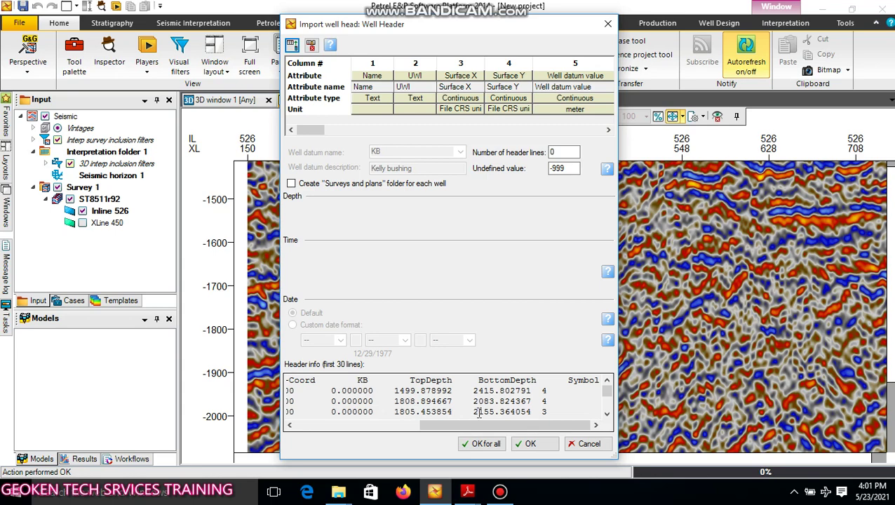
drag(471, 432, 339, 431)
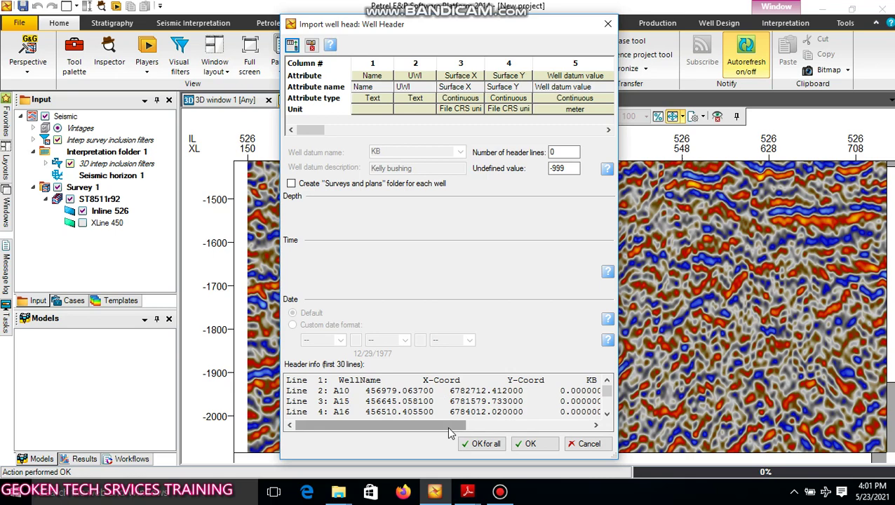
drag(452, 426, 544, 430)
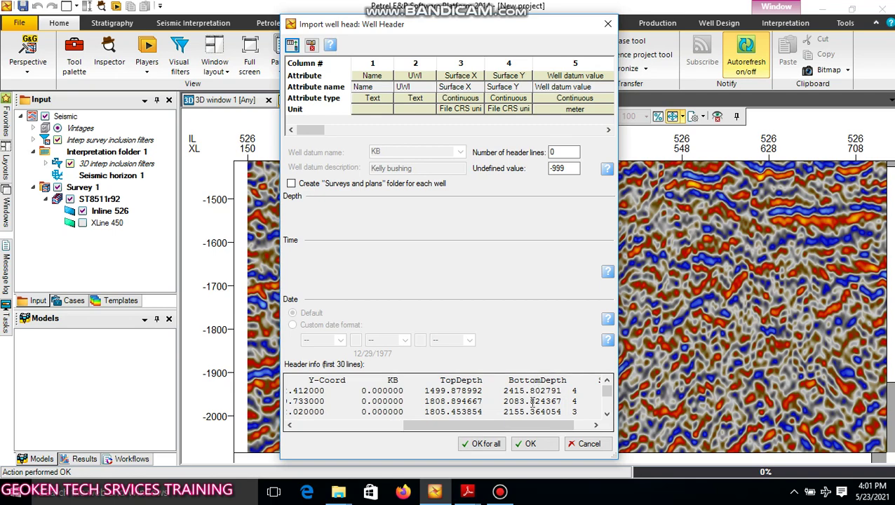
drag(531, 429, 561, 431)
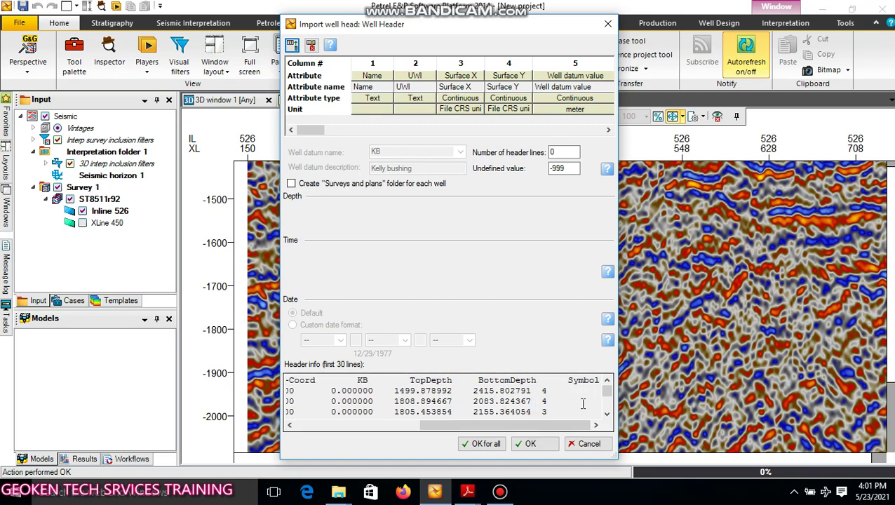
drag(565, 427, 529, 426)
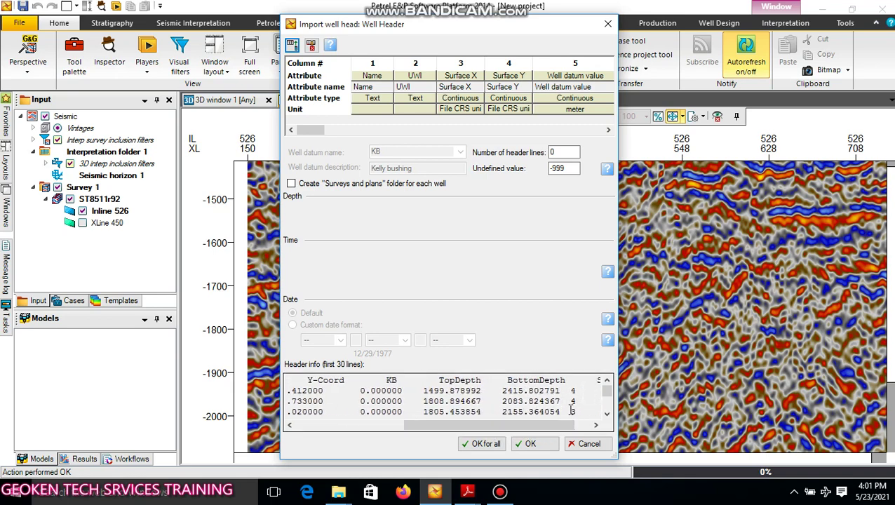
Delete columns 11 to 8: uncertainty factor, uncertainty radius, uncertainty ground level, Well symbol.
click(608, 130)
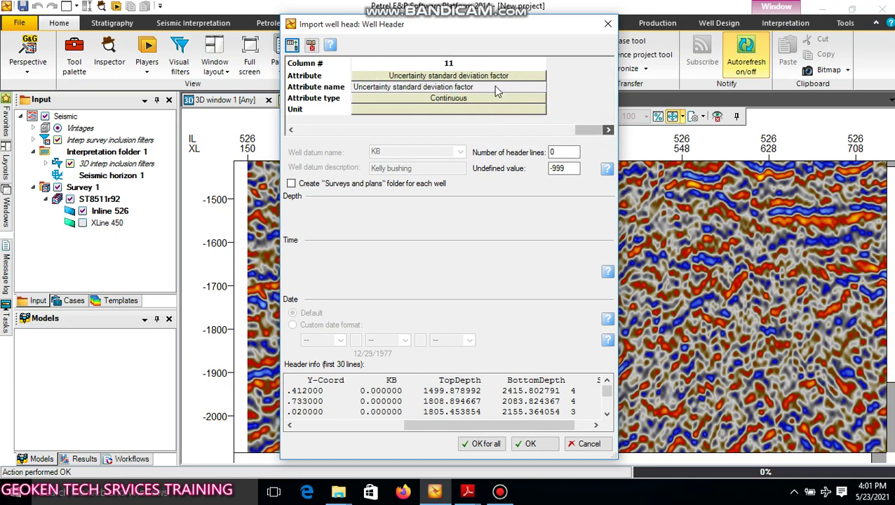
click(471, 73)
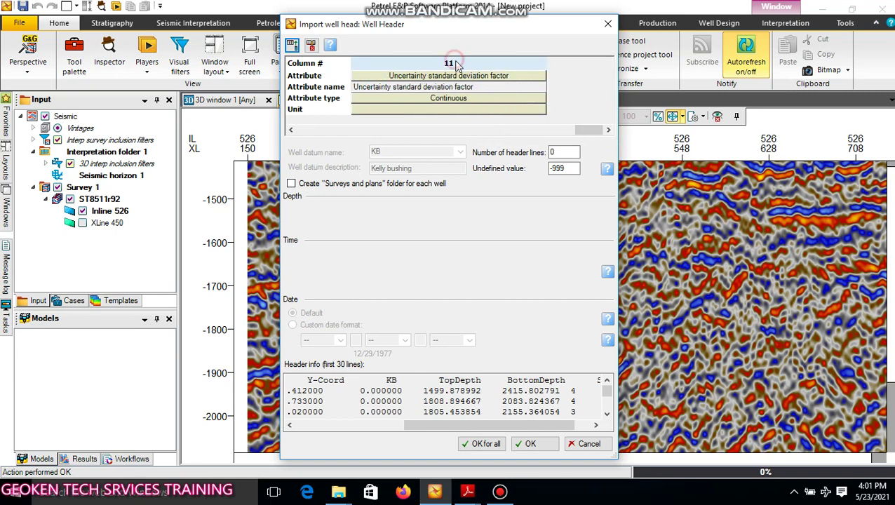
click(310, 44)
click(543, 70)
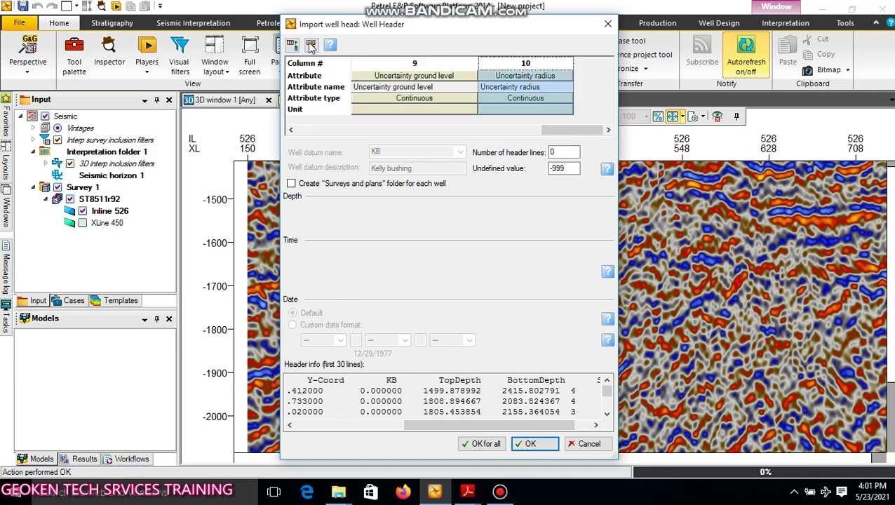
click(311, 44)
click(481, 66)
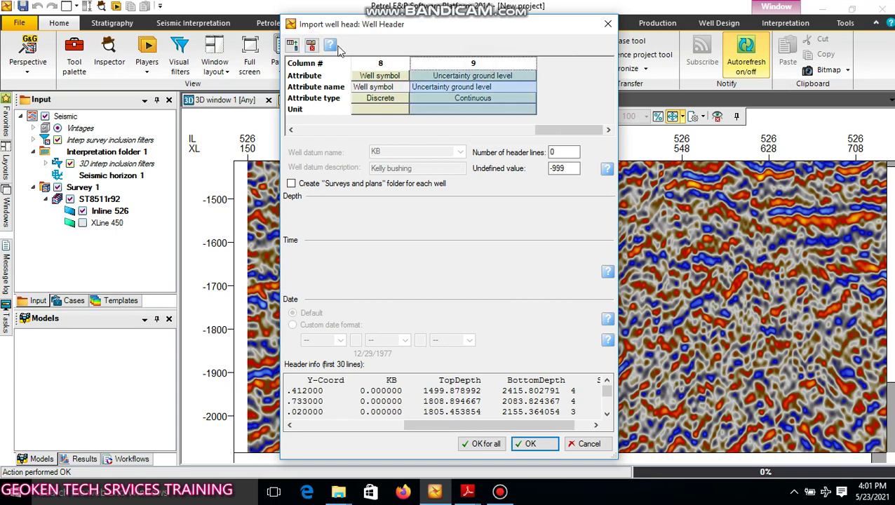
click(310, 44)
click(576, 64)
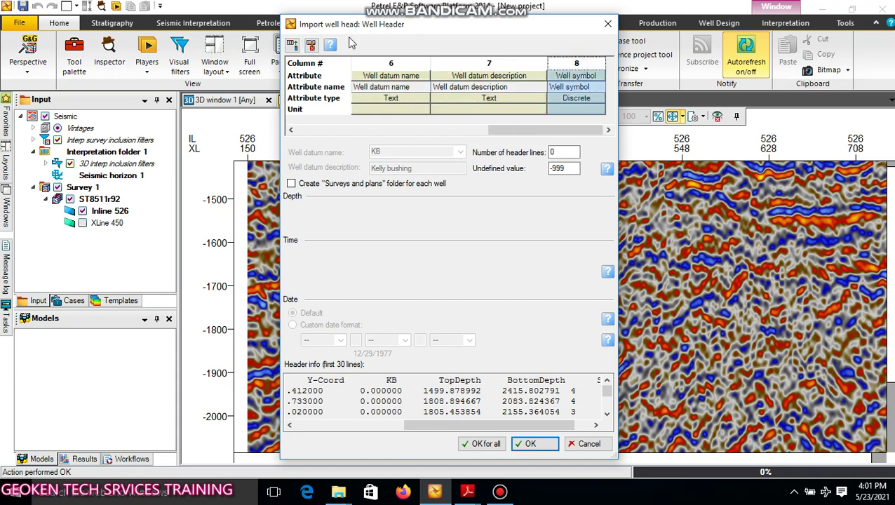
click(311, 44)
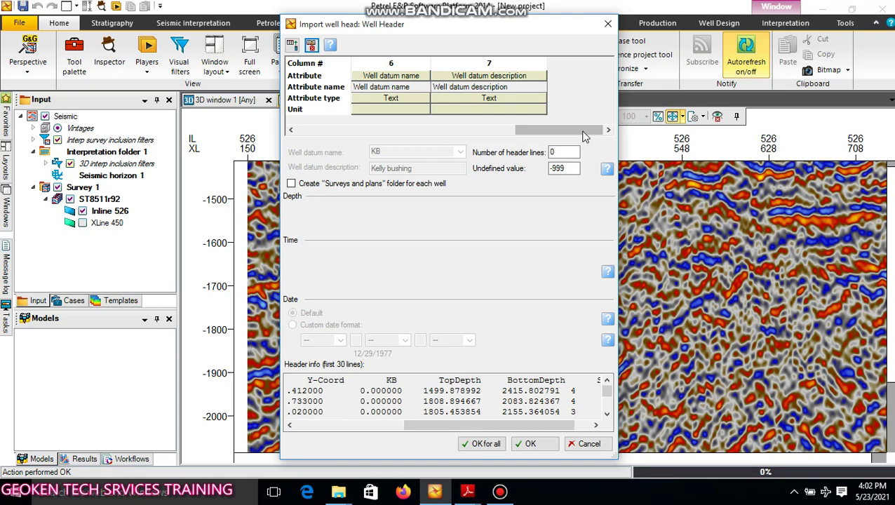
Append a test User column, remove it again, and scroll the column table.
drag(582, 131, 558, 130)
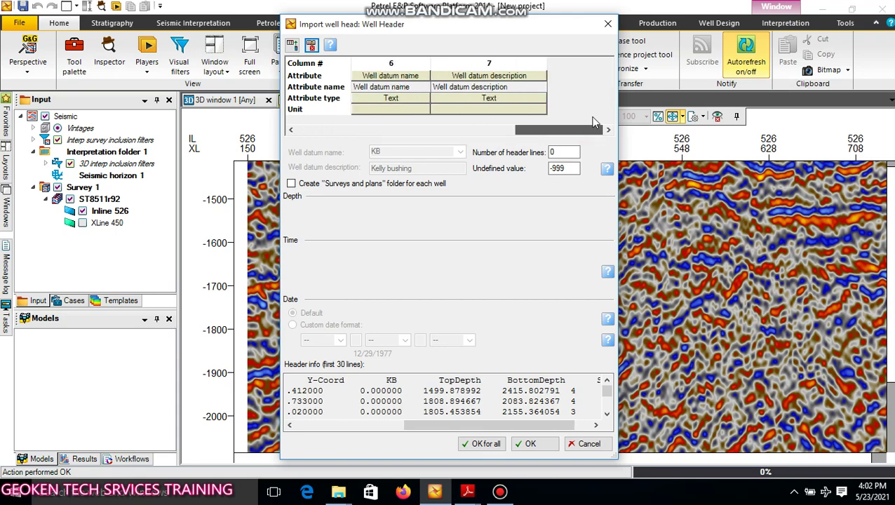
click(292, 45)
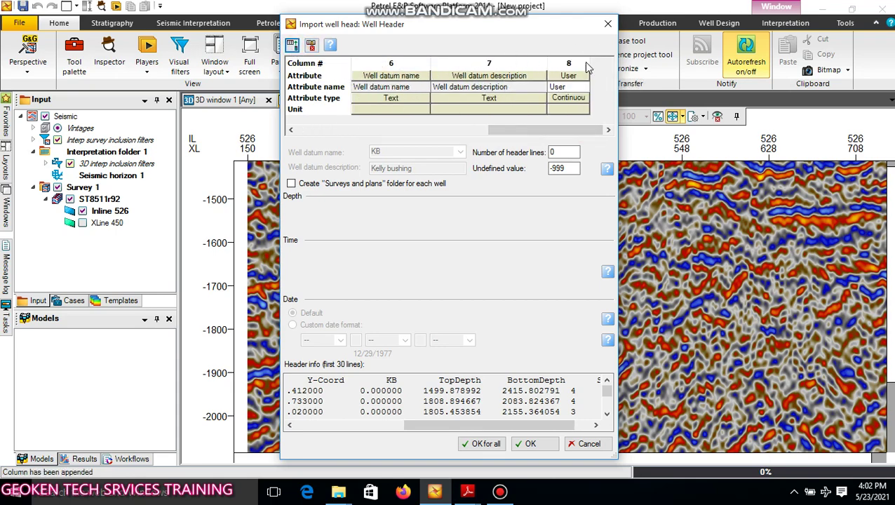
click(314, 46)
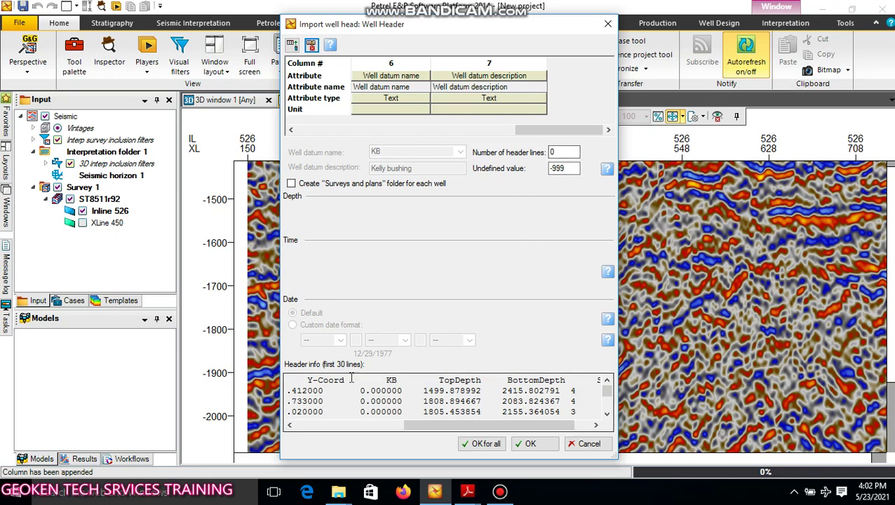
click(516, 427)
drag(516, 427, 387, 415)
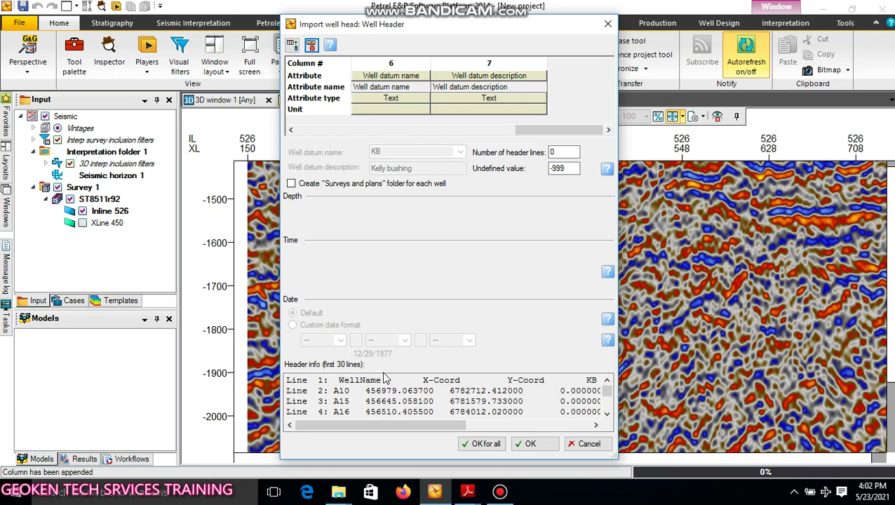
Move the Import well head dialog right and scroll the table back to columns 1–5.
double_click(565, 152)
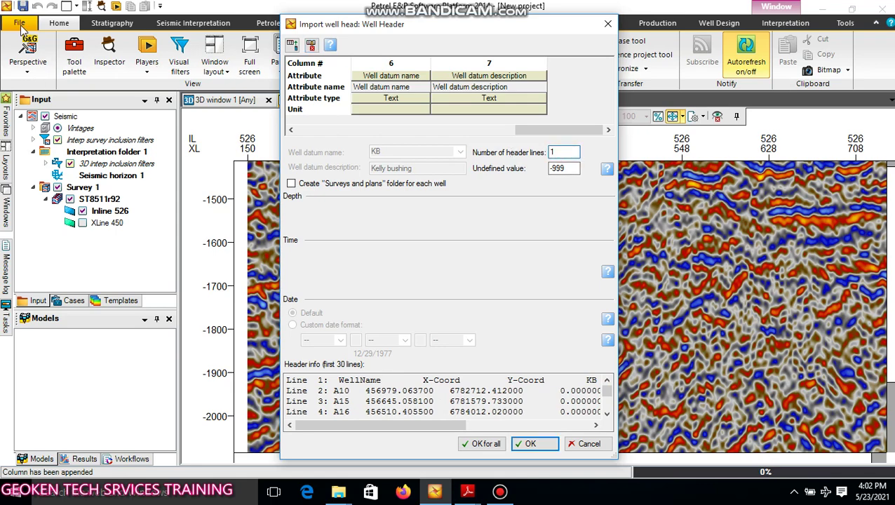
drag(462, 31, 565, 36)
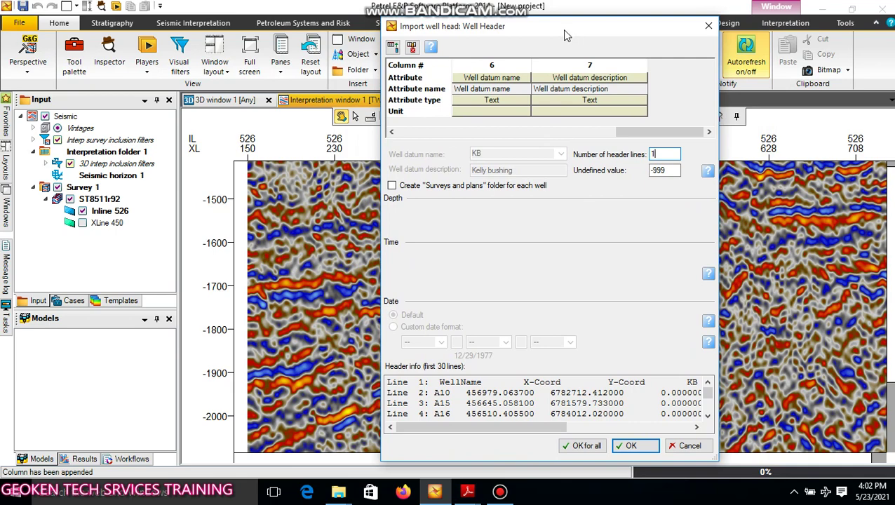
click(499, 491)
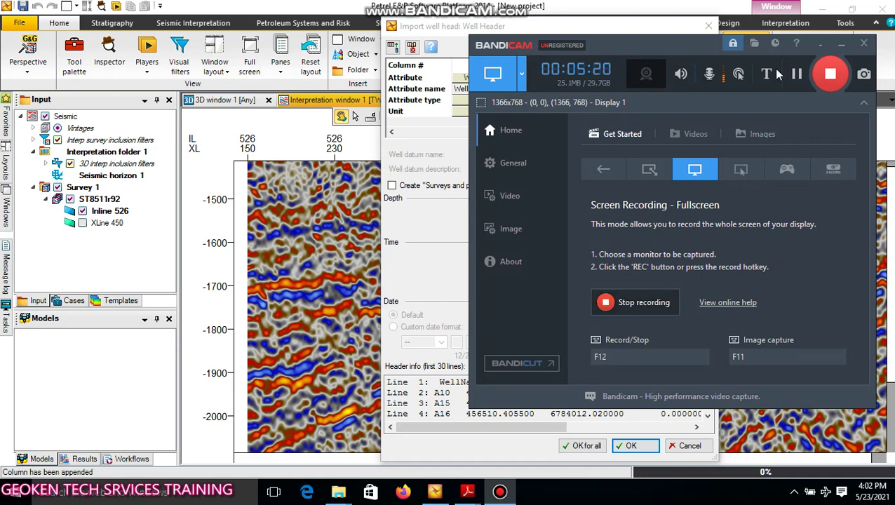
click(821, 44)
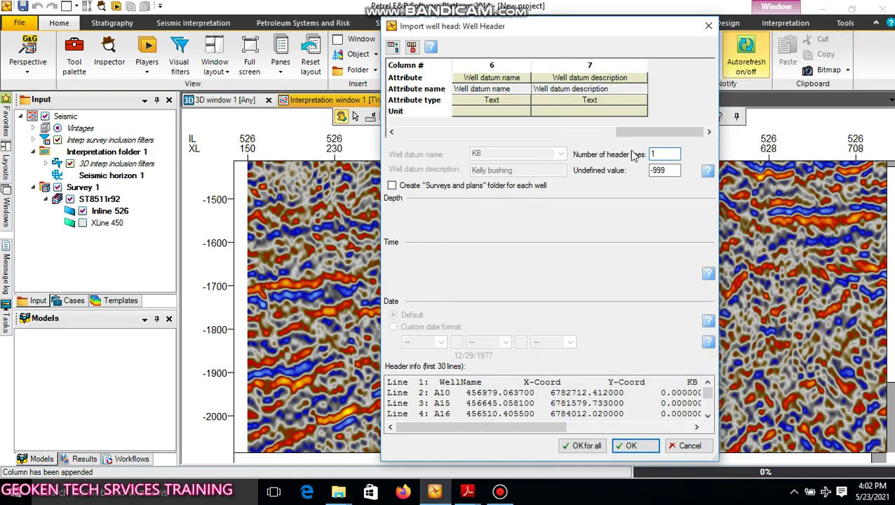
drag(640, 133, 407, 128)
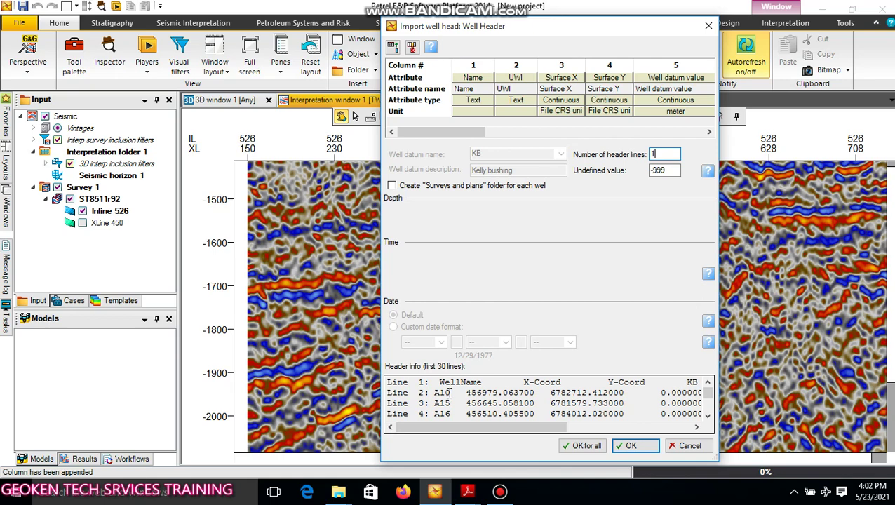
Map column 2 to Surface X and column 3 to Surface Y.
click(517, 78)
click(530, 78)
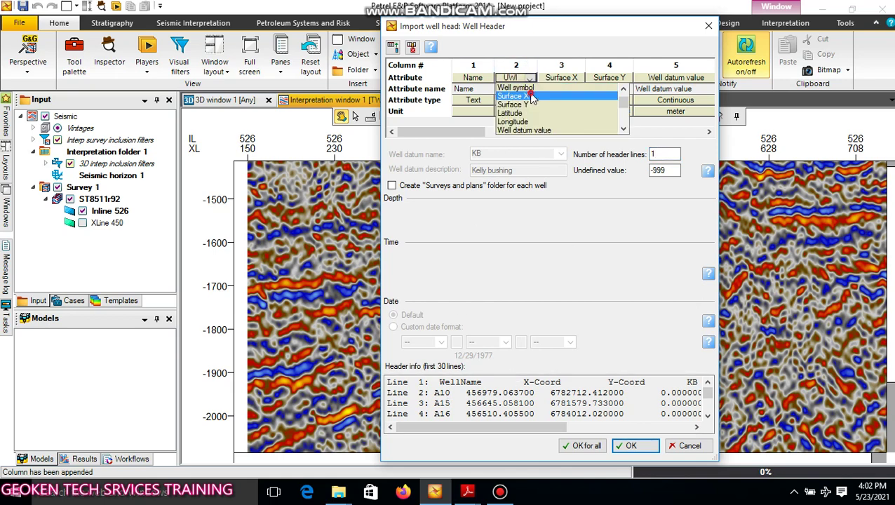
click(532, 97)
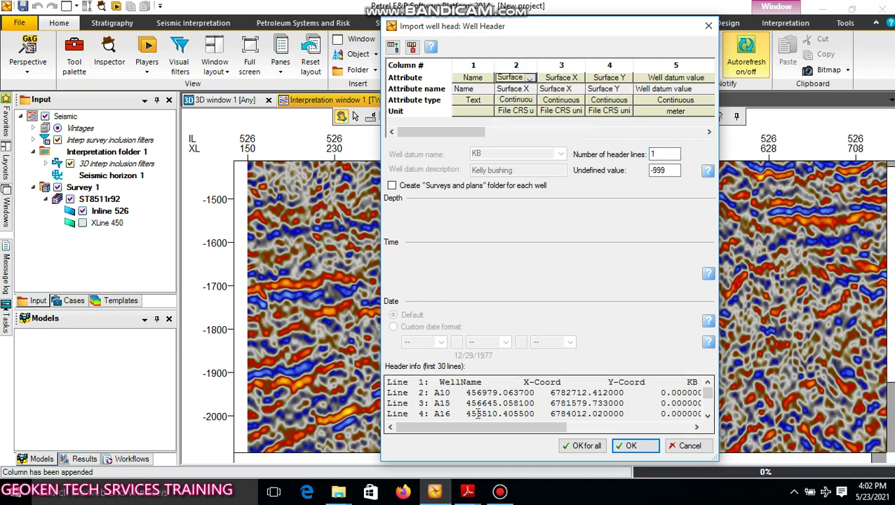
click(570, 79)
click(577, 78)
click(568, 117)
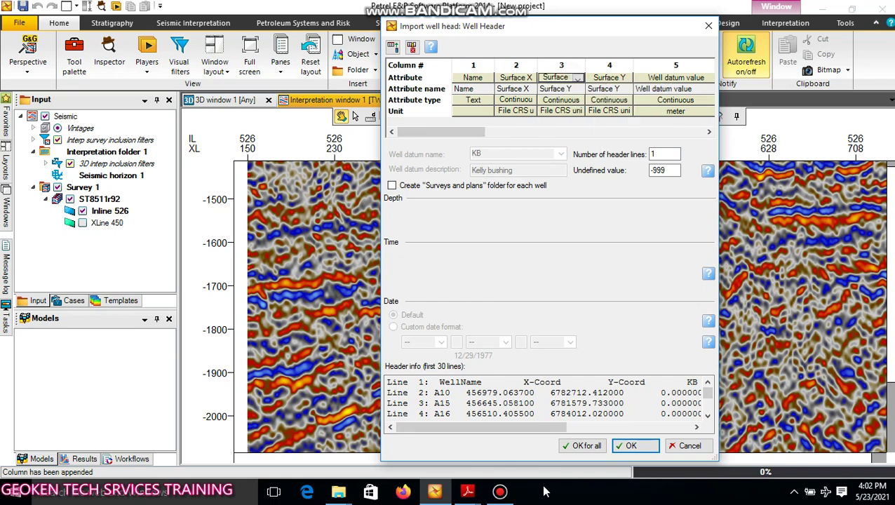
drag(550, 426, 601, 427)
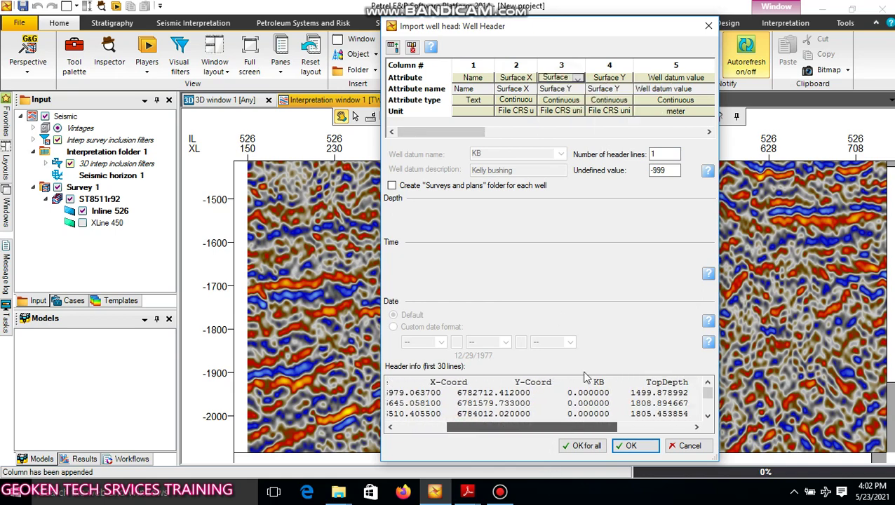
Make column 4 a User attribute named kb.
click(620, 78)
click(626, 78)
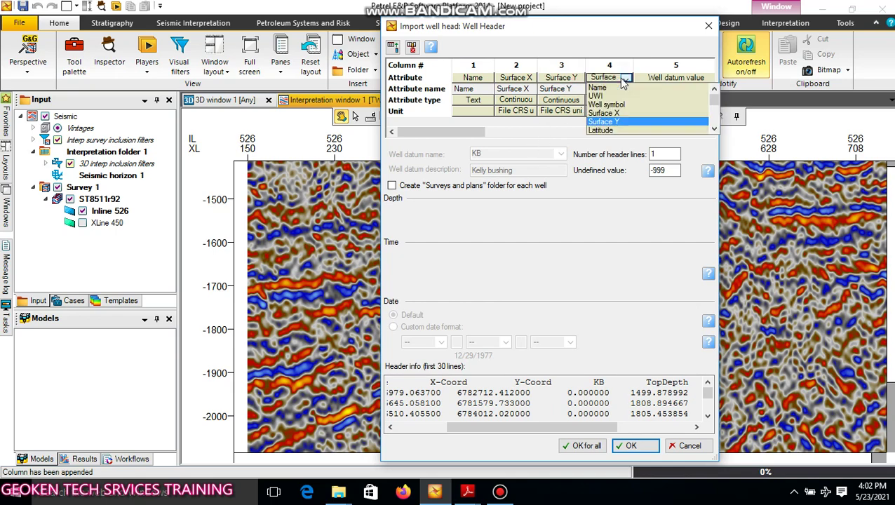
drag(714, 96, 713, 130)
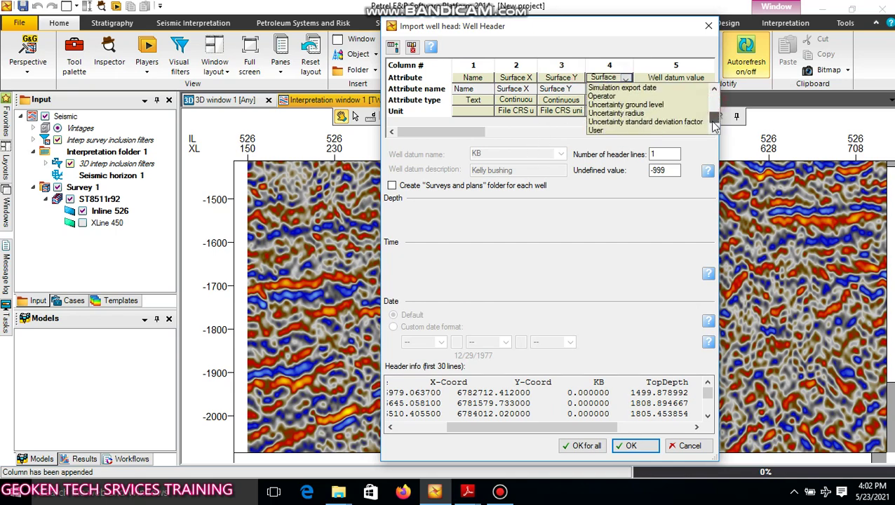
click(605, 128)
click(626, 89)
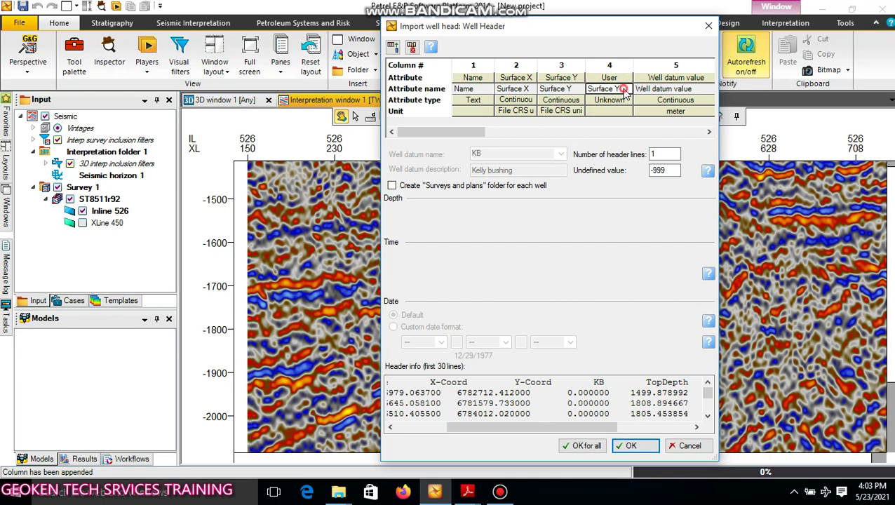
text(kb)
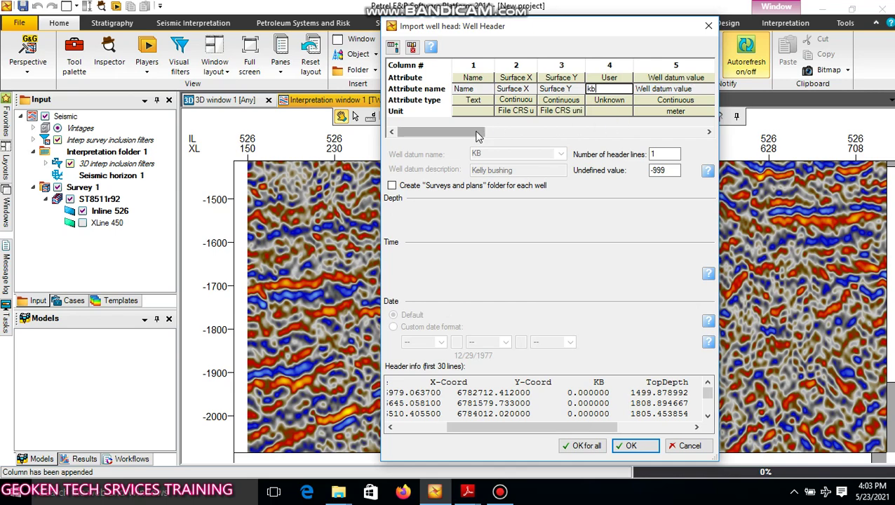
drag(475, 132, 533, 149)
Make column 5 a User attribute and type its name, TOP DEPTH.
click(612, 78)
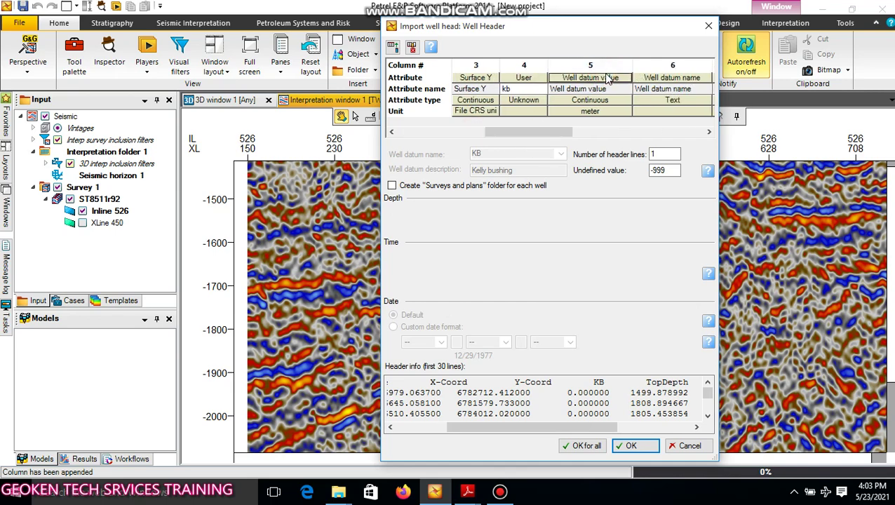
click(624, 78)
drag(676, 103, 676, 120)
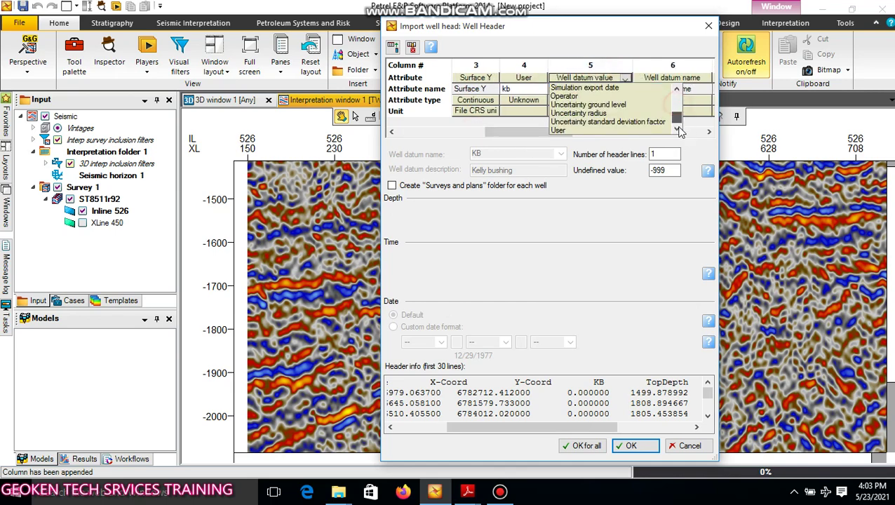
click(581, 131)
double_click(617, 89)
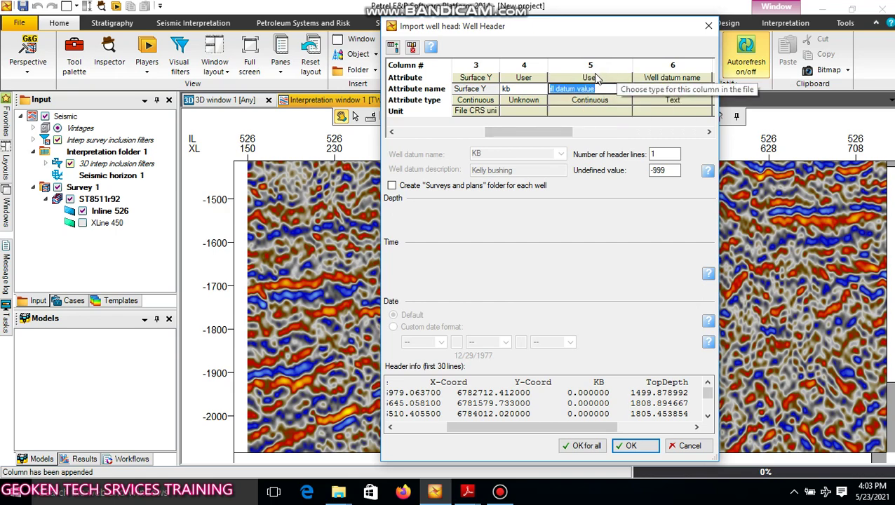
text(TOP DCEPTH)
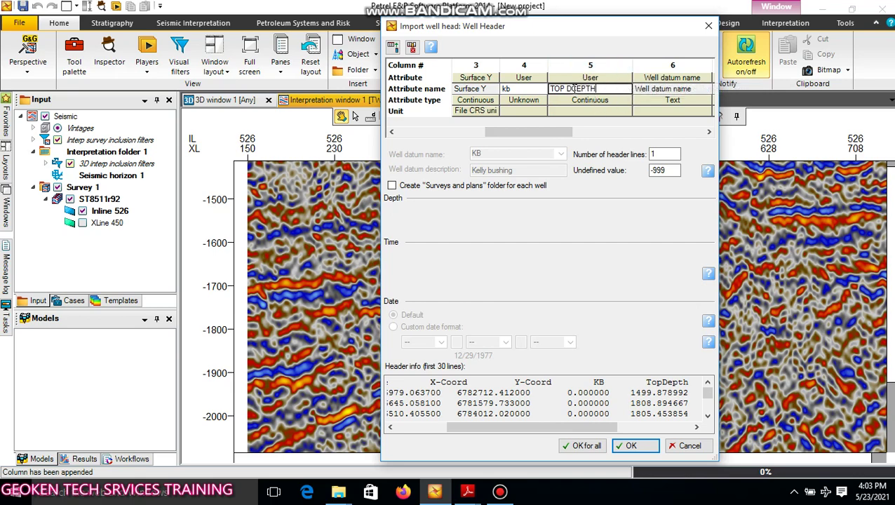
Fix the TOP DEPTH spelling and make column 6 a continuous User attribute named BOTTOM DEPTH.
key(Left)
key(Left)
key(Left)
key(Left)
key(BackSpace)
click(690, 78)
click(704, 78)
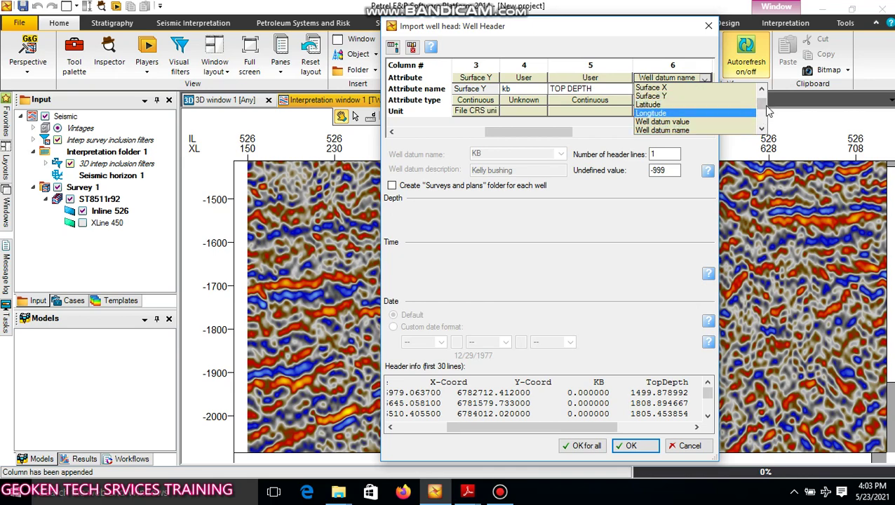
drag(762, 104, 764, 130)
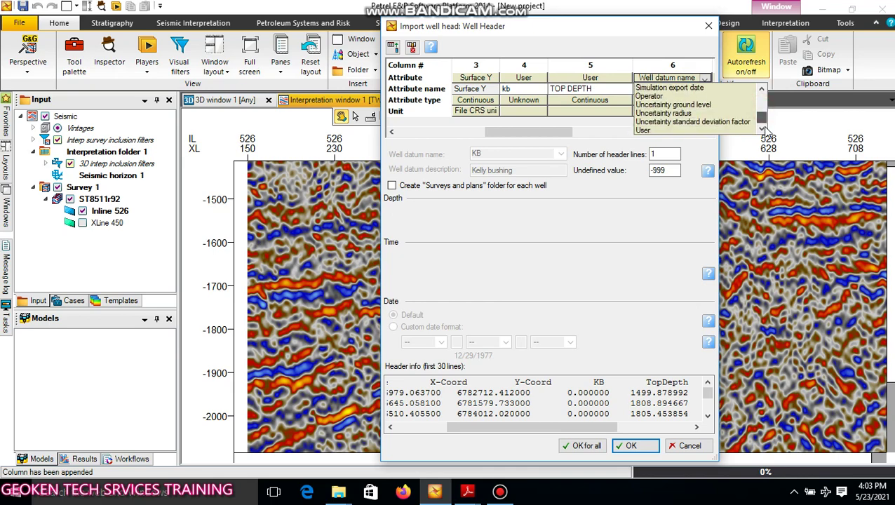
click(652, 131)
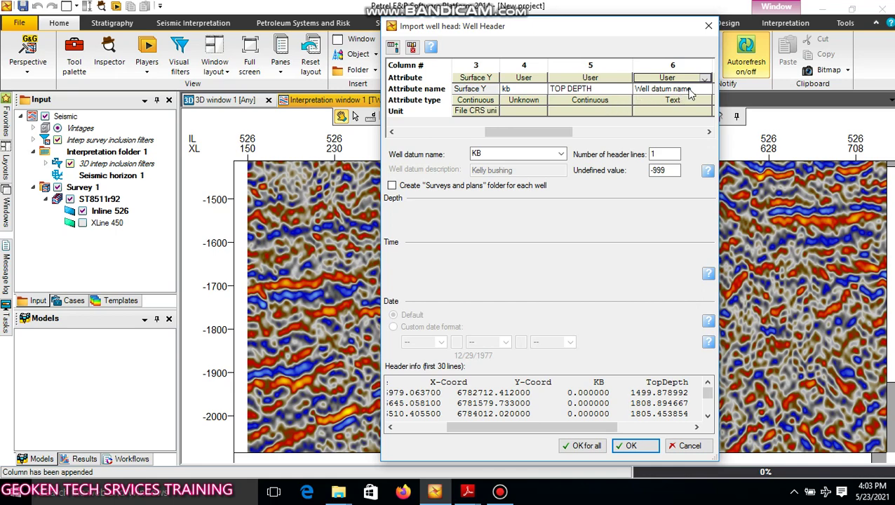
double_click(690, 90)
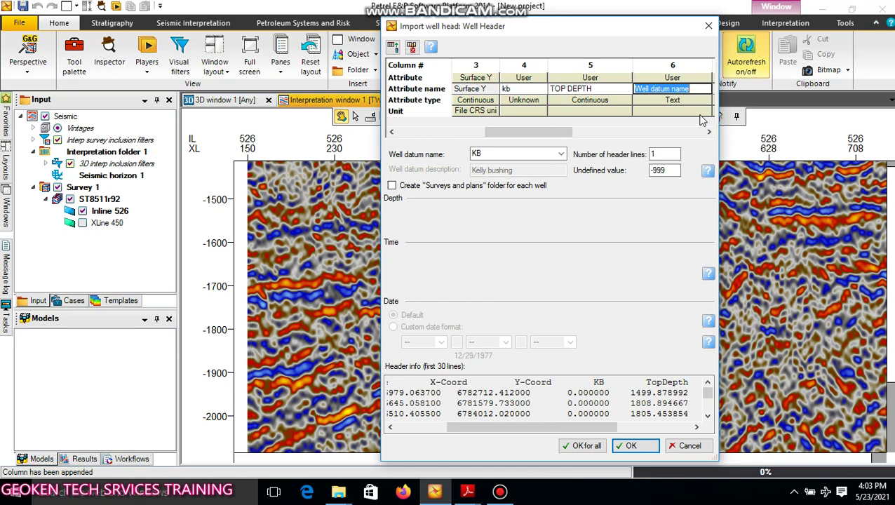
text(BOT)
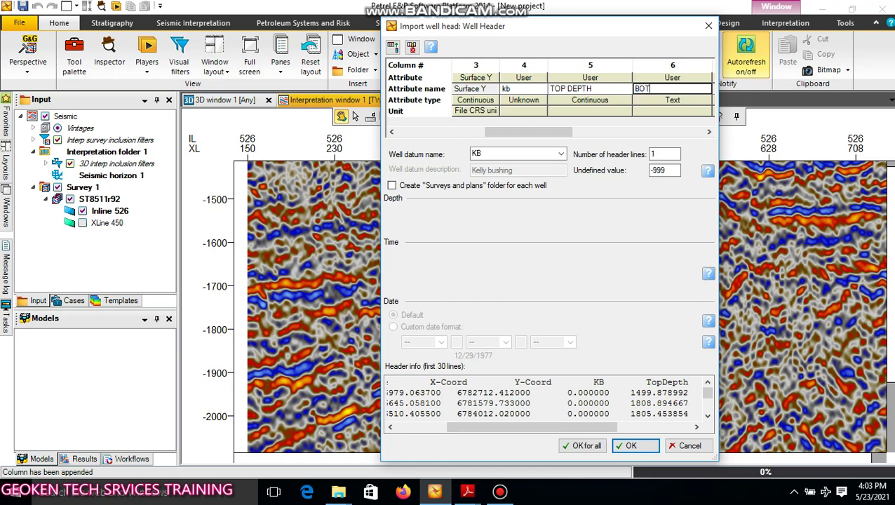
text(TOM DEPTH)
click(698, 101)
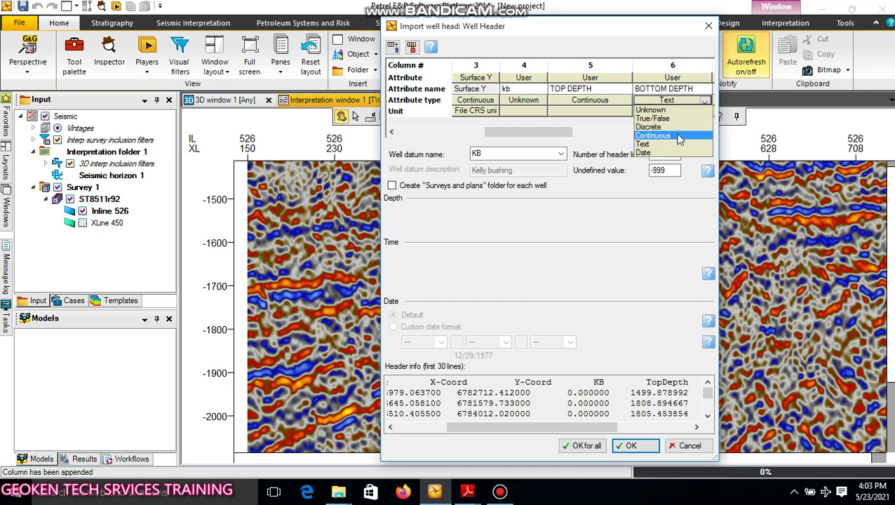
click(666, 136)
Map column 7 to Well symbol and import the well headers.
drag(565, 127, 685, 147)
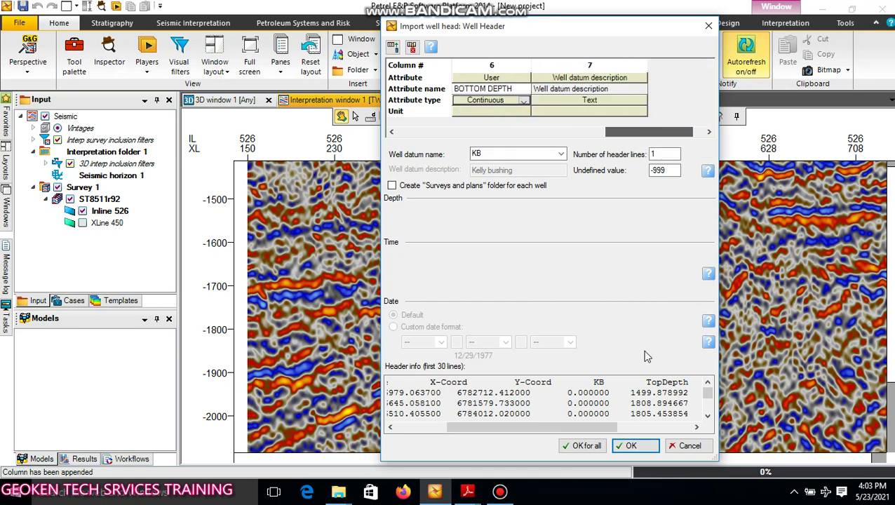
drag(593, 427, 691, 419)
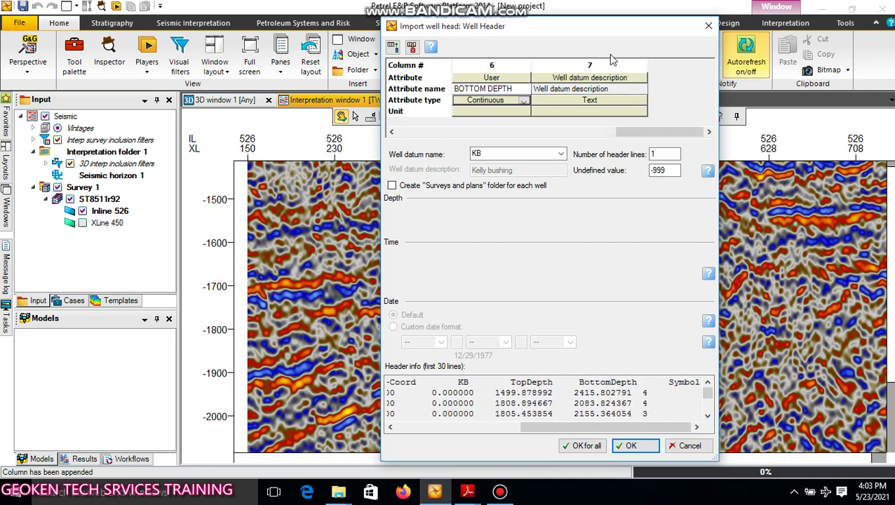
click(609, 79)
click(641, 78)
mouse_move(663, 105)
mouse_down()
mouse_move(663, 123)
mouse_move(661, 103)
mouse_up()
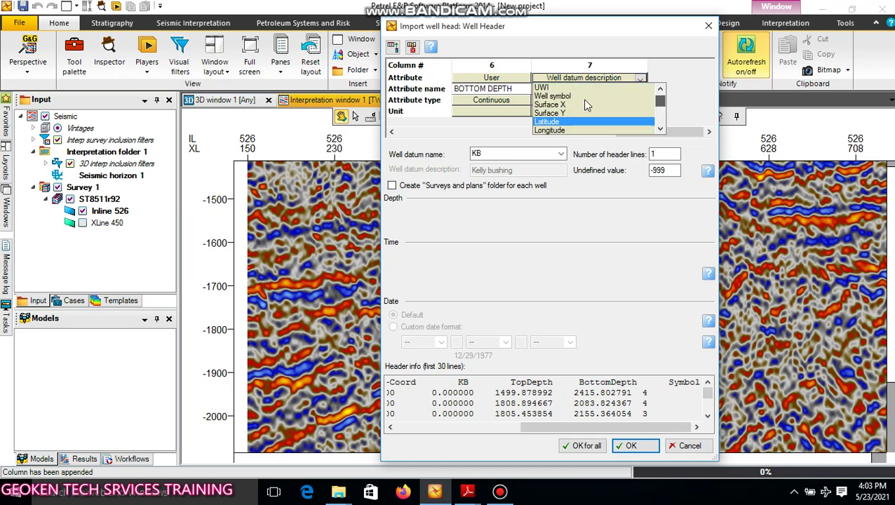
click(583, 446)
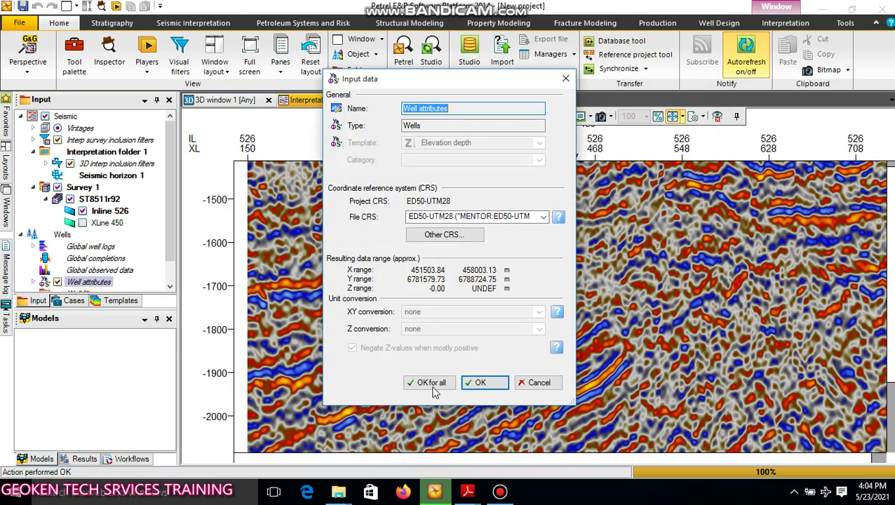
Start saving the project under the new name 'ON;LINE TRAINING' on the Desktop.
click(19, 22)
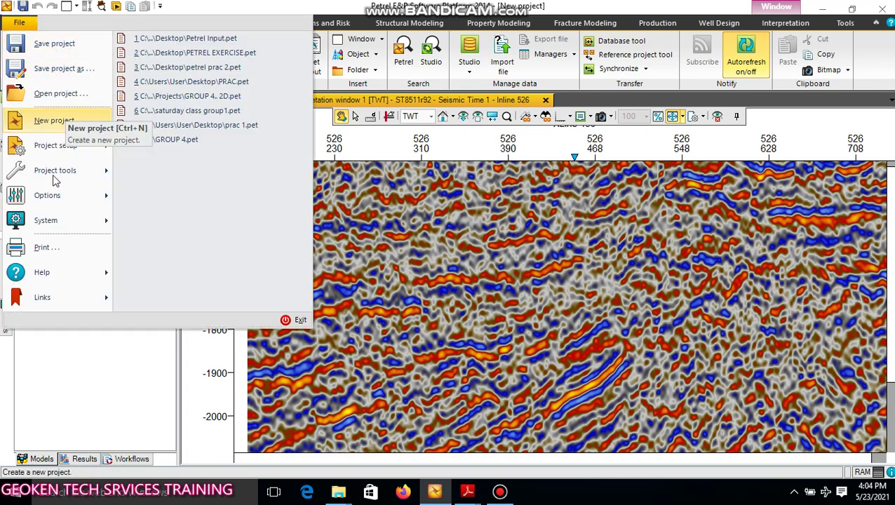
click(55, 45)
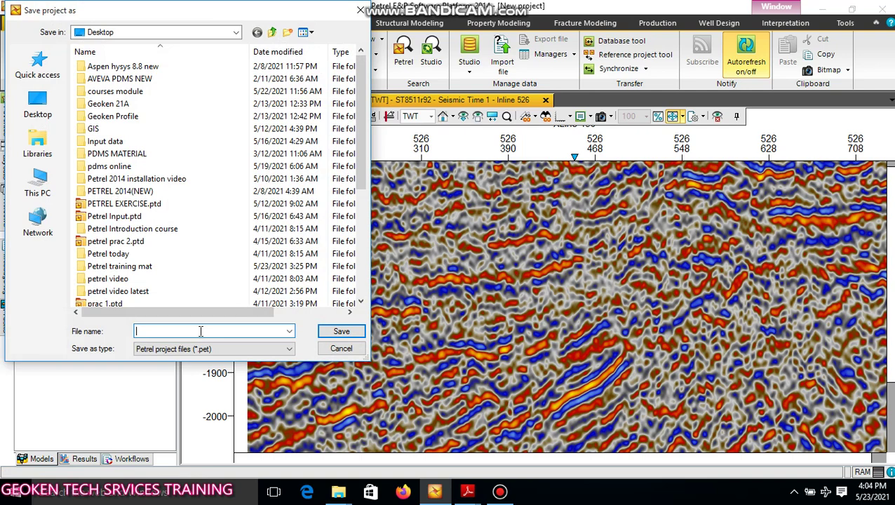
text(ON;LINE TRAINING)
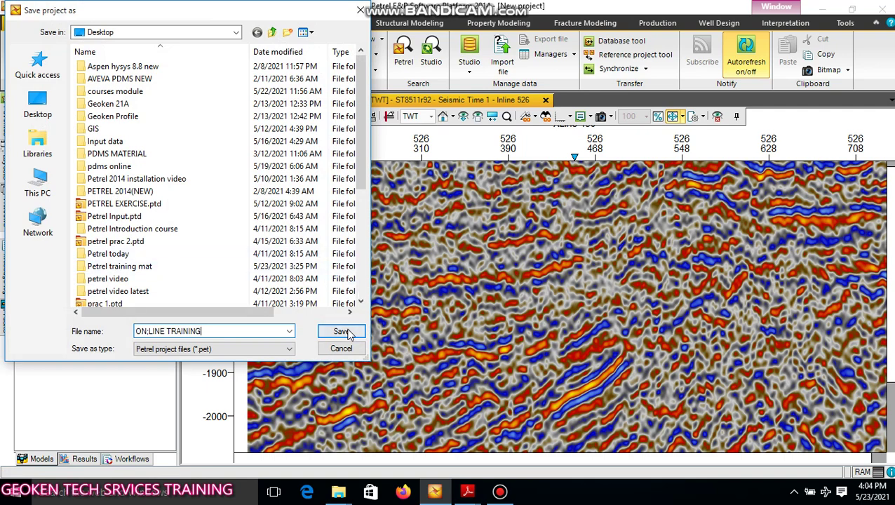